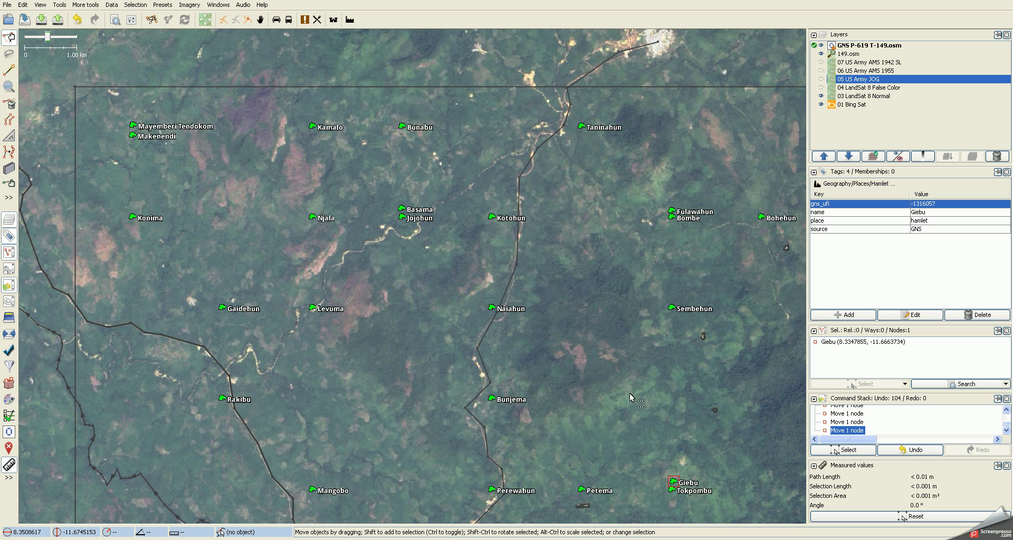
Hide the LandSat 8 Normal layer and survey the Bing Sat coverage around the Kotohun, Levuma and Sembehun hamlets.
left_click_drag(612, 366, 604, 349)
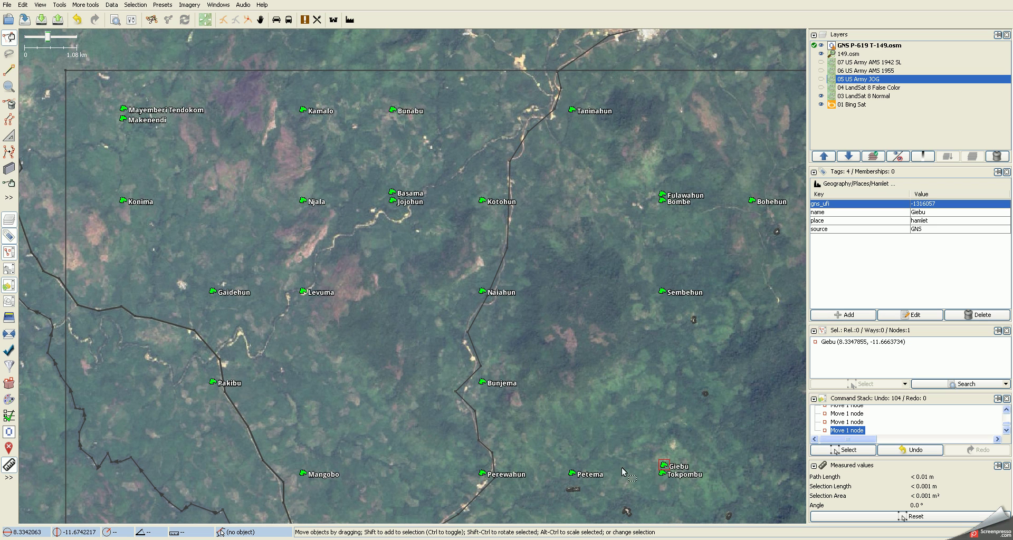
left_click_drag(755, 222, 646, 253)
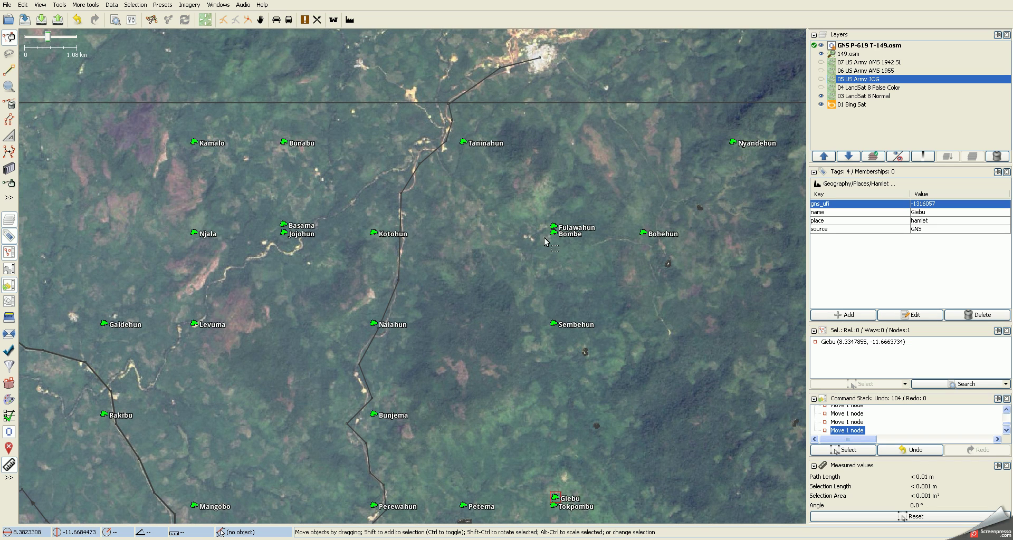
left_click_drag(481, 270, 516, 261)
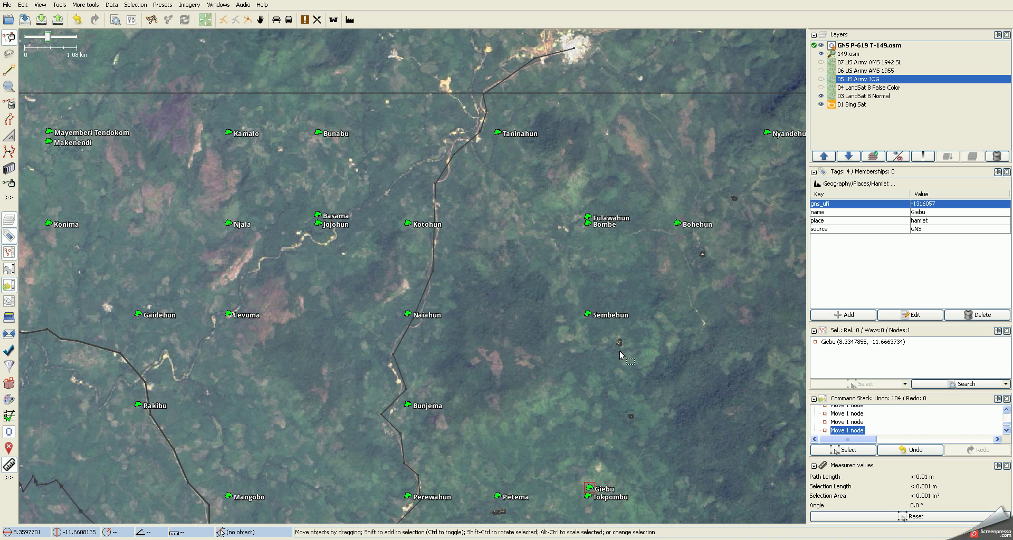
left_click_drag(747, 290, 700, 273)
left_click_drag(459, 285, 549, 281)
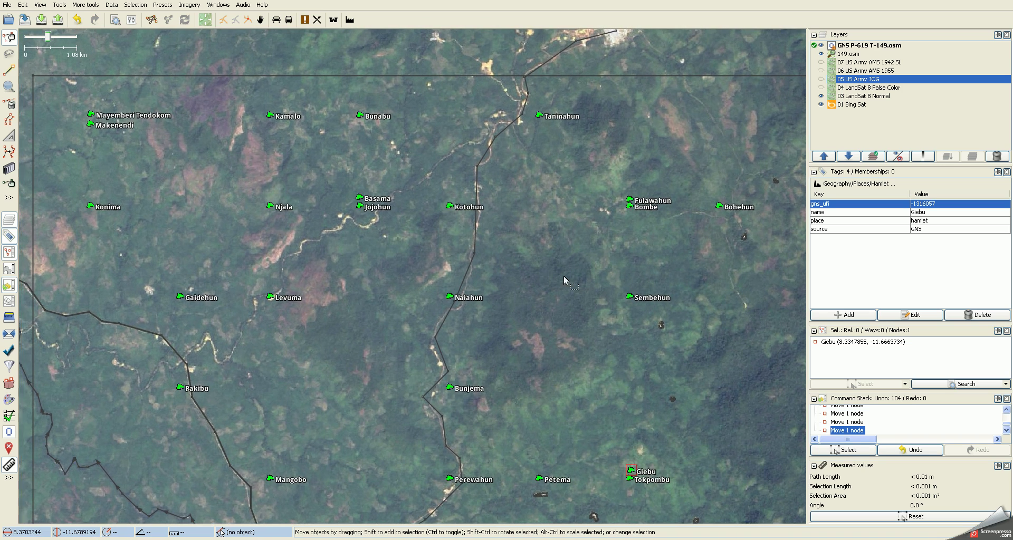
left_click(821, 95)
scroll(544, 298, "up", 1)
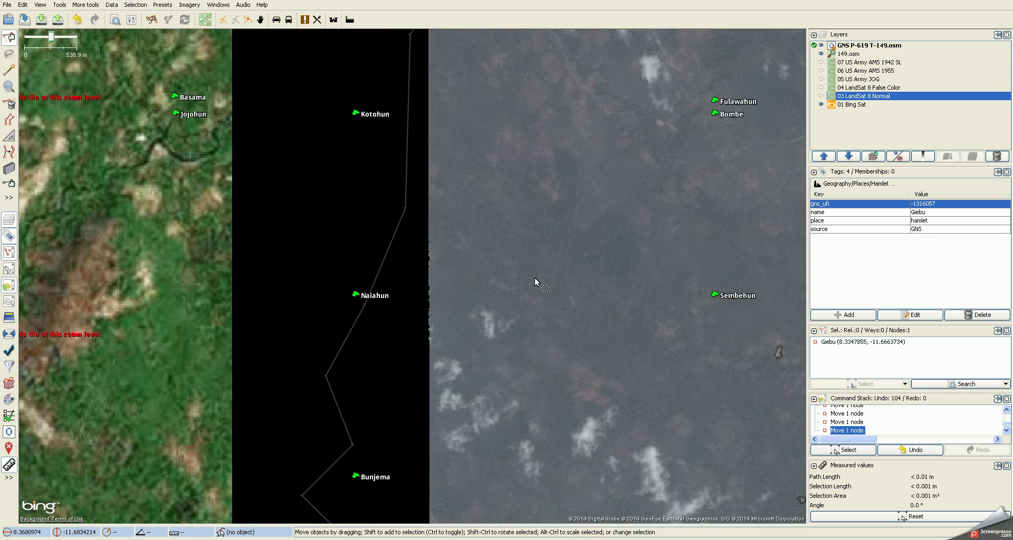
scroll(534, 278, "down", 1)
left_click_drag(276, 230, 463, 324)
left_click_drag(456, 196, 488, 212)
left_click_drag(491, 353, 435, 276)
left_click_drag(658, 291, 529, 312)
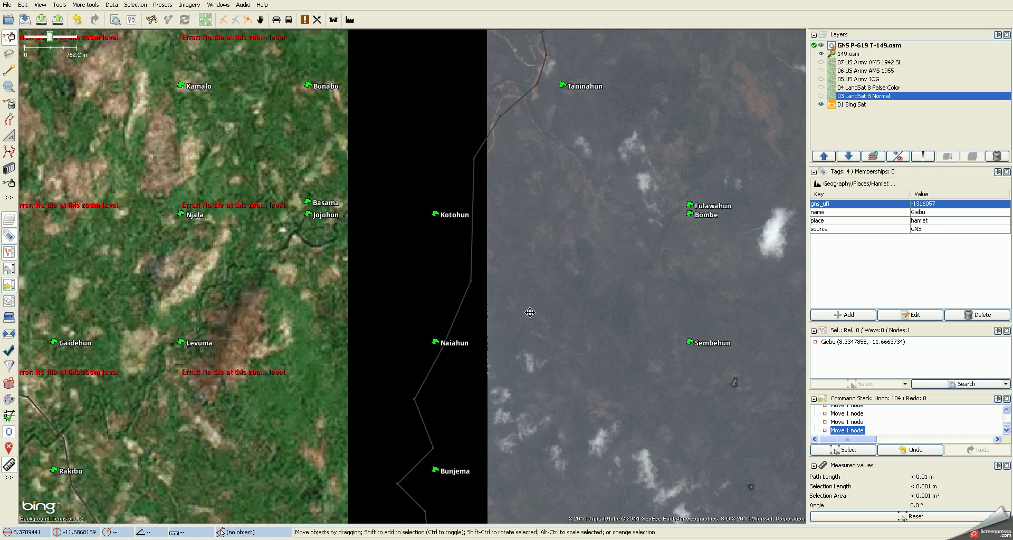
Examine the settlement southwest of the Bombe node up close in the Bing Sat imagery.
scroll(570, 261, "up", 2)
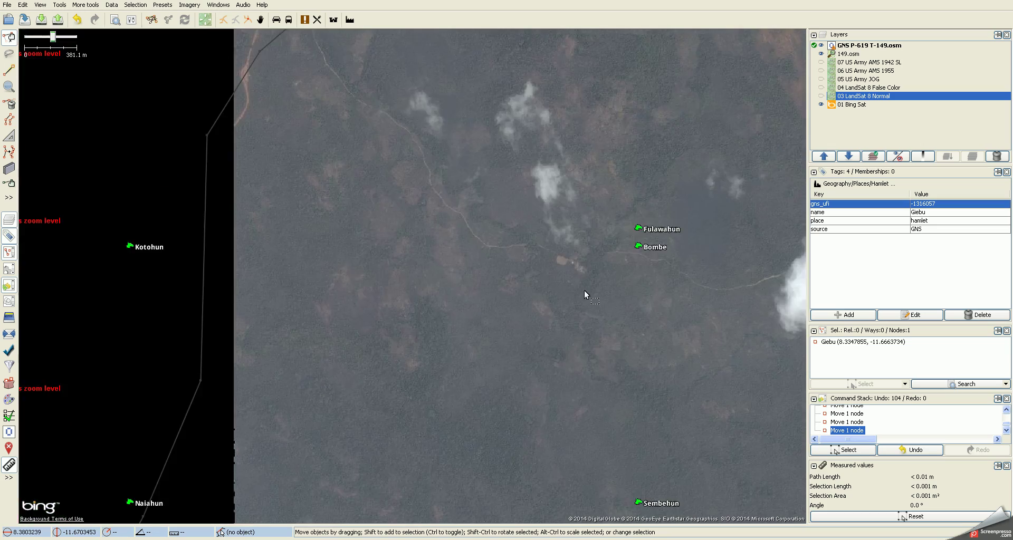
scroll(584, 290, "up", 3)
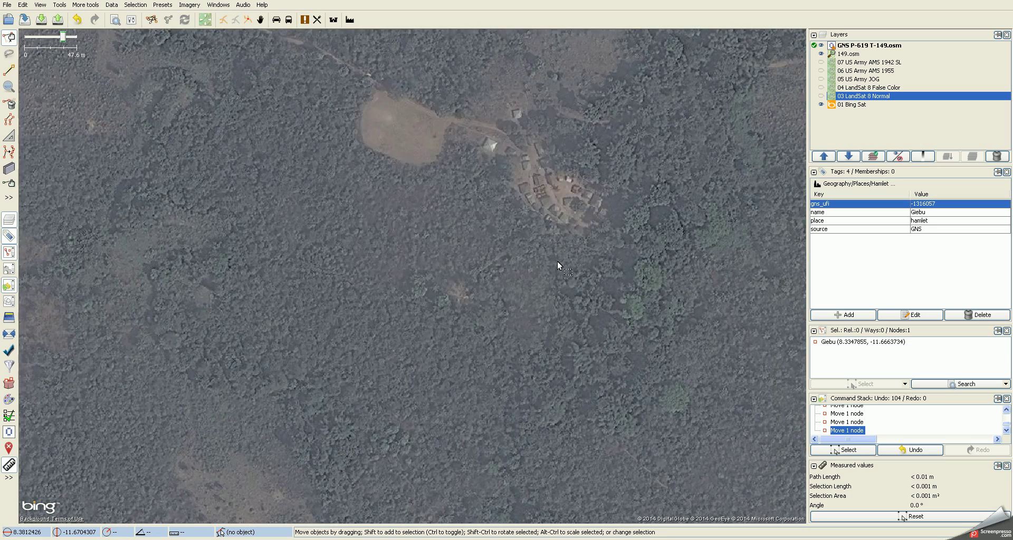
scroll(557, 261, "down", 1)
scroll(555, 264, "down", 4)
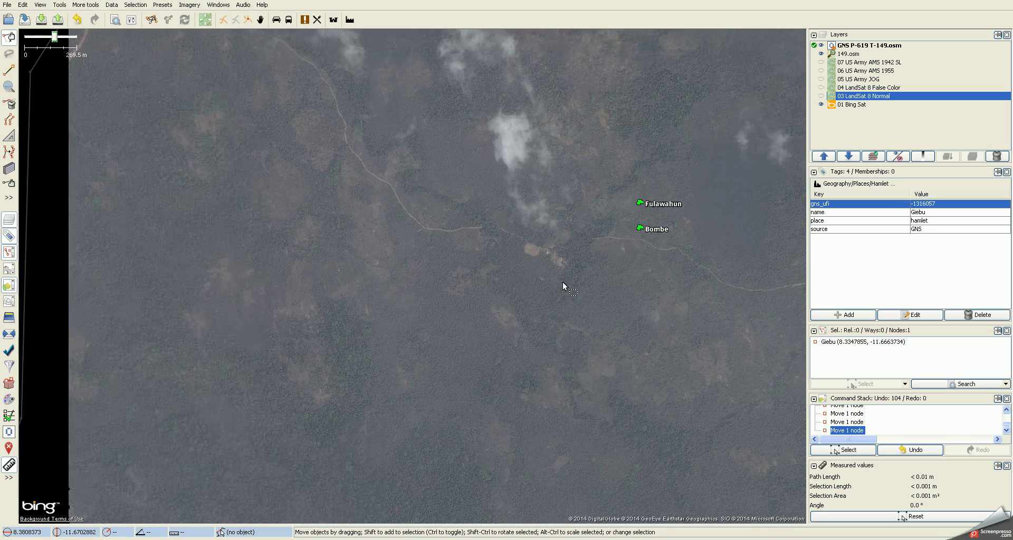
scroll(569, 299, "down", 1)
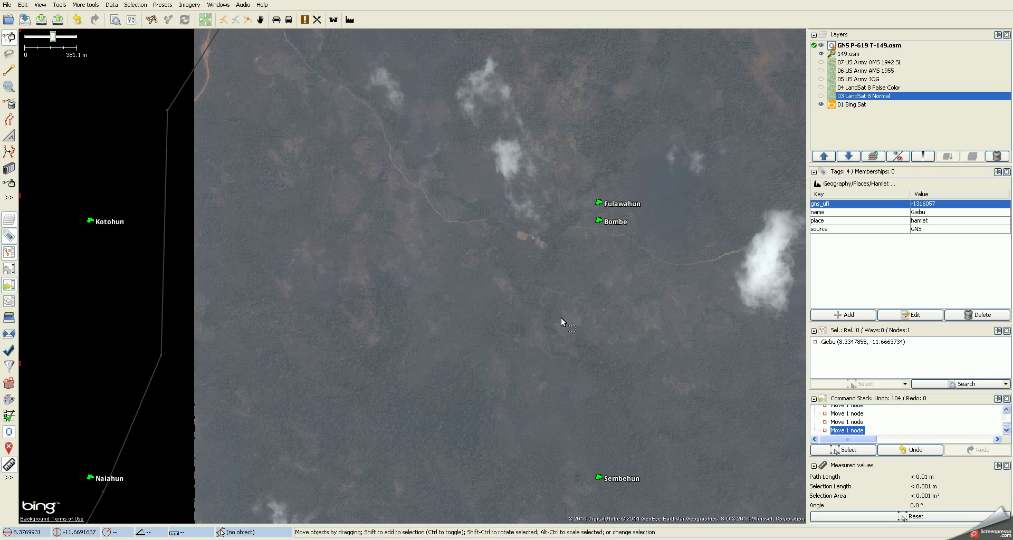
left_click_drag(583, 367, 614, 301)
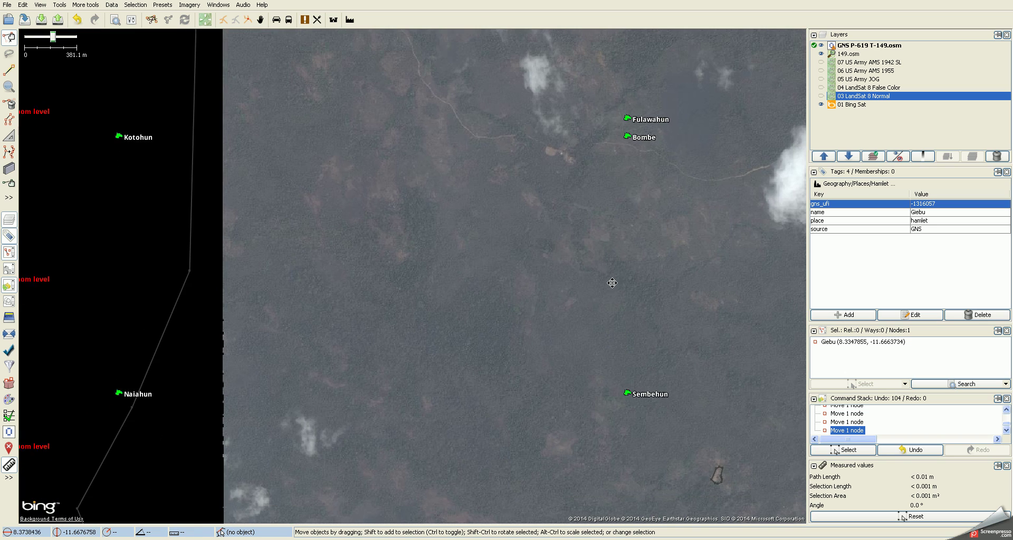
Inspect the Bing Sat imagery gap around Kotohun and Naiahun and the coarse imagery near Jojohun and Levuma.
scroll(447, 289, "down", 2)
left_click_drag(413, 266, 530, 303)
scroll(364, 326, "up", 3)
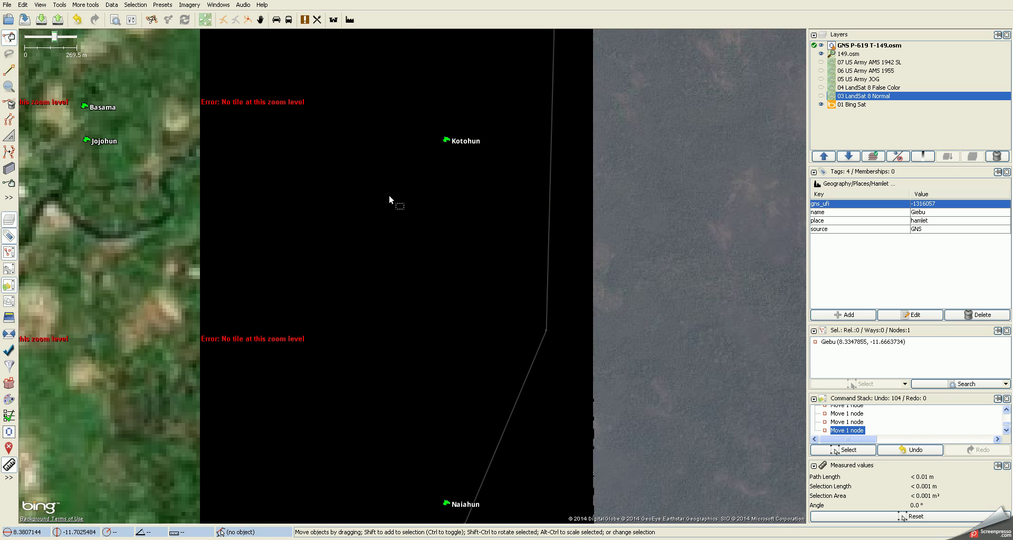
scroll(391, 308, "down", 2)
left_click_drag(372, 385, 589, 321)
mouse_move(196, 236)
left_mouse_down()
mouse_move(299, 242)
mouse_move(198, 239)
left_mouse_up()
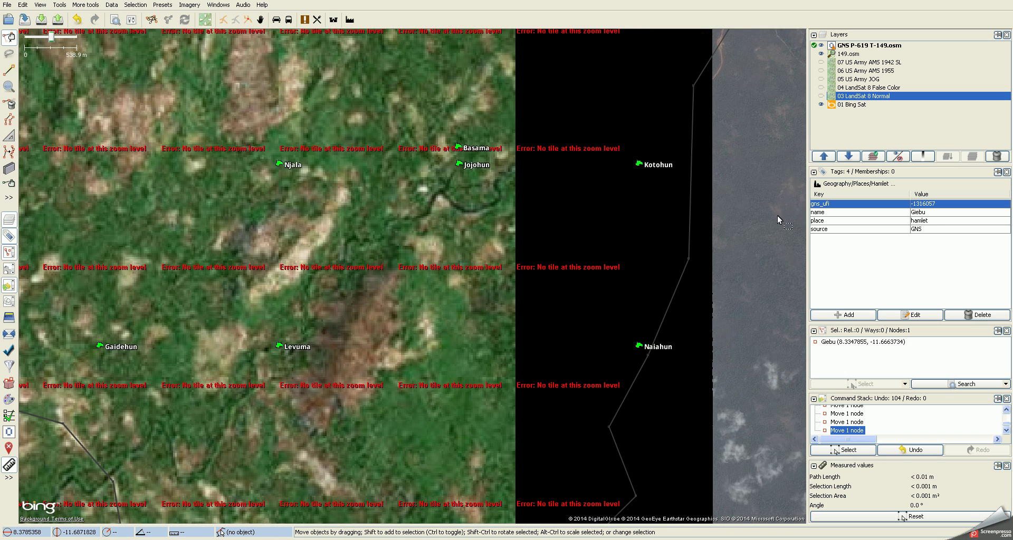
Show the LandSat 8 Normal layer again and follow the road from Kotohun past Naiahun to Bunjema.
left_click(821, 96)
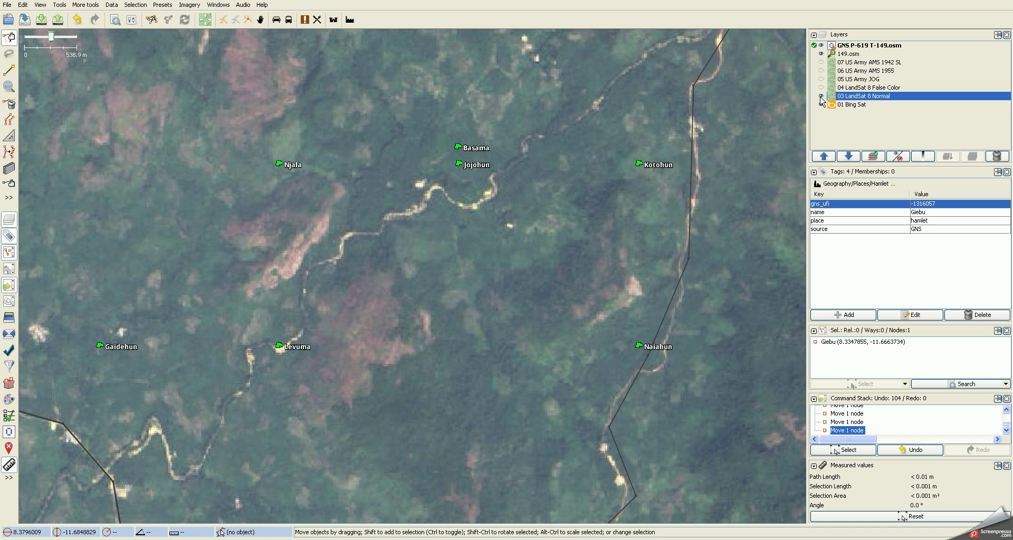
left_click_drag(597, 255, 377, 268)
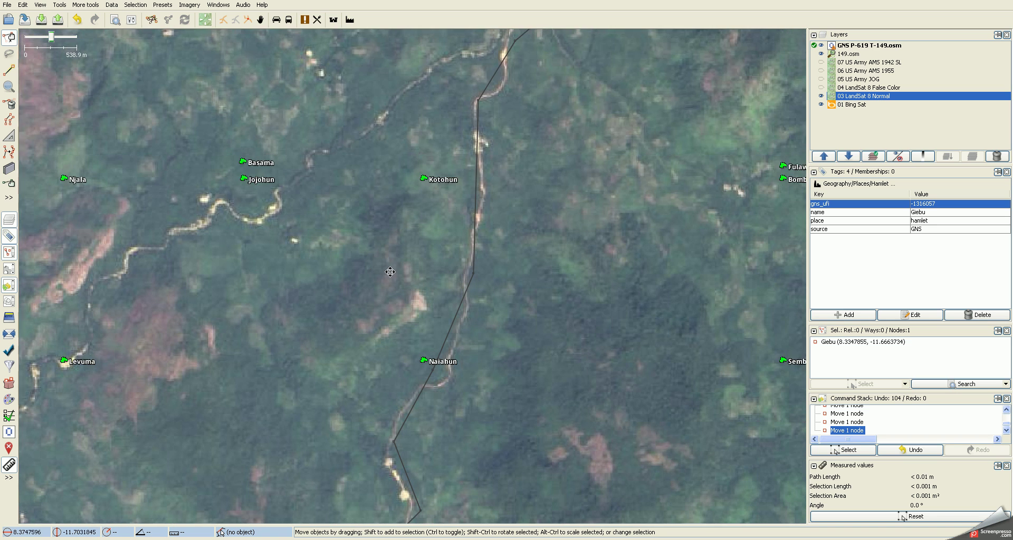
left_click_drag(644, 233, 475, 264)
left_click_drag(599, 315, 667, 223)
left_click_drag(459, 382, 527, 303)
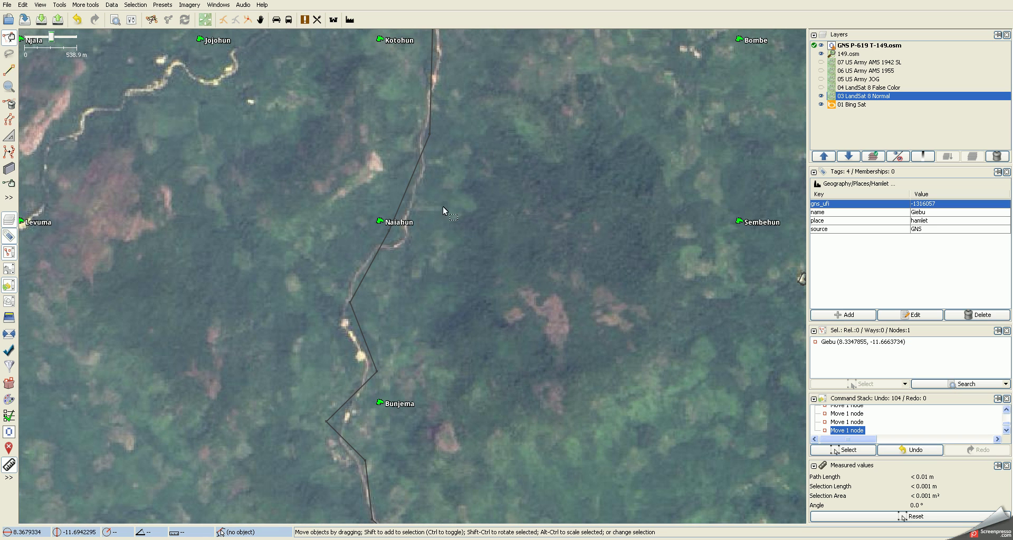
left_click_drag(477, 211, 514, 222)
Switch the LandSat 8 Normal layer off and back on to compare it with the Bing Sat imagery beneath.
left_click(821, 96)
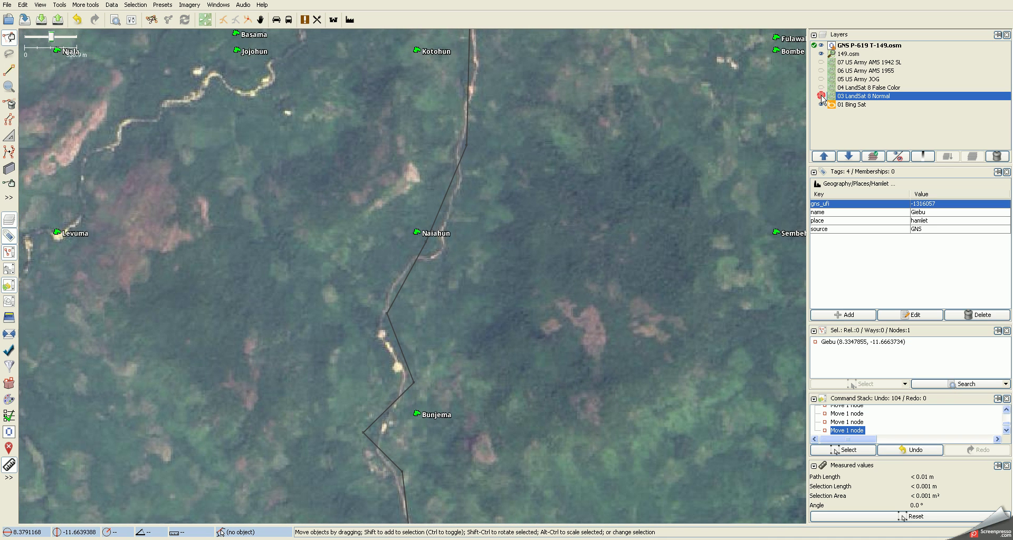
left_click(820, 96)
left_click_drag(422, 165, 446, 317)
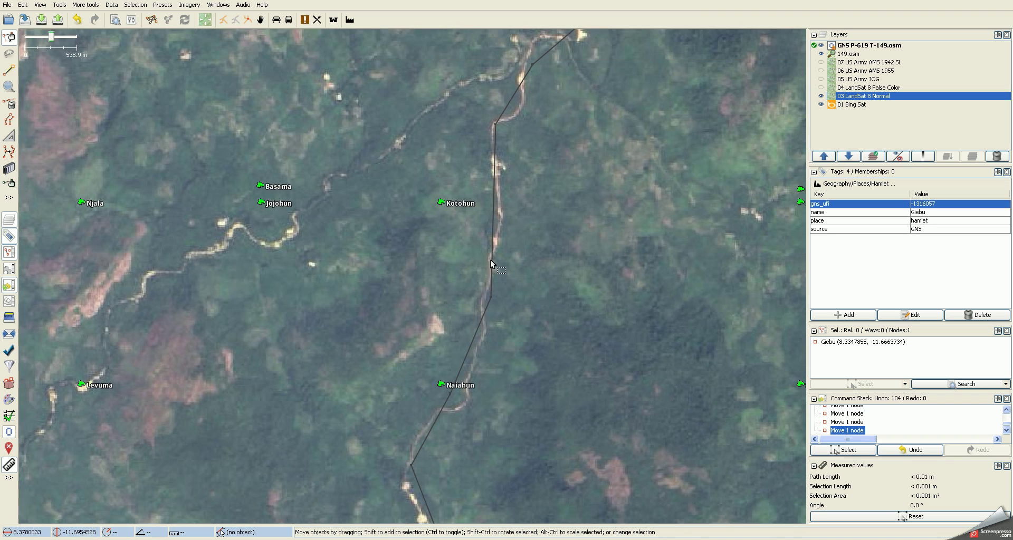
Show the LandSat 8 False Color layer and examine the river past Jojohun and the road past Kotohun.
left_click(821, 87)
left_click(821, 87)
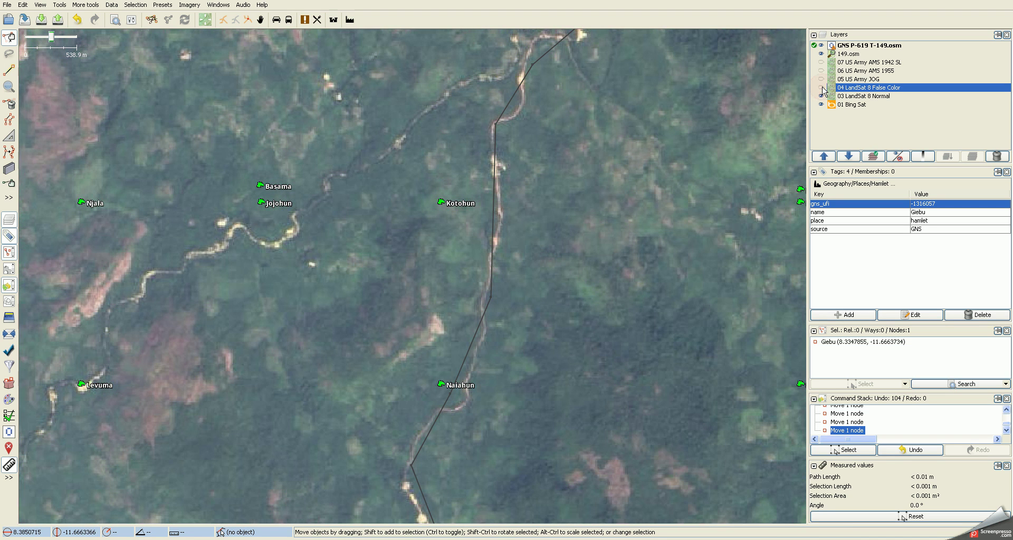
left_click(821, 88)
left_click_drag(636, 318, 634, 402)
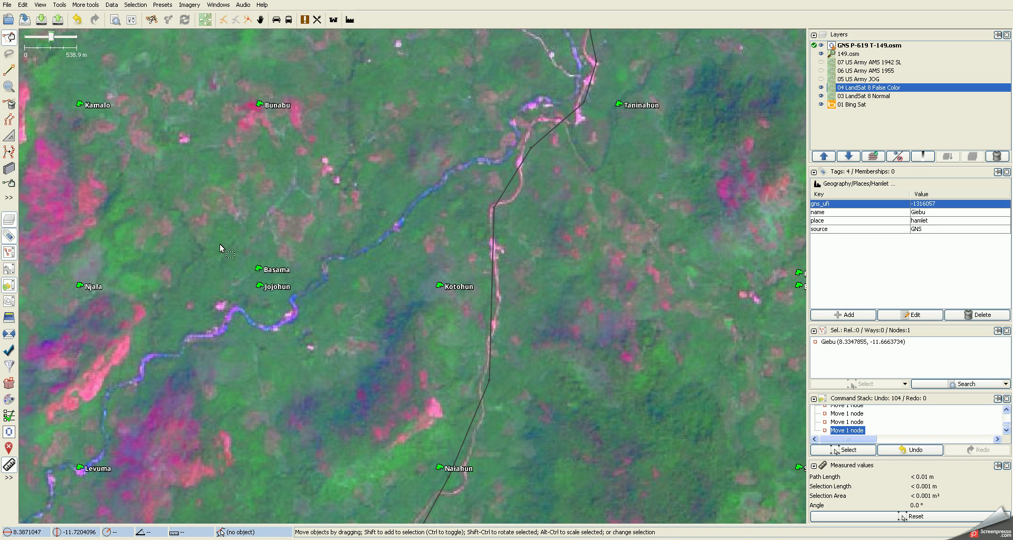
left_click_drag(220, 244, 263, 187)
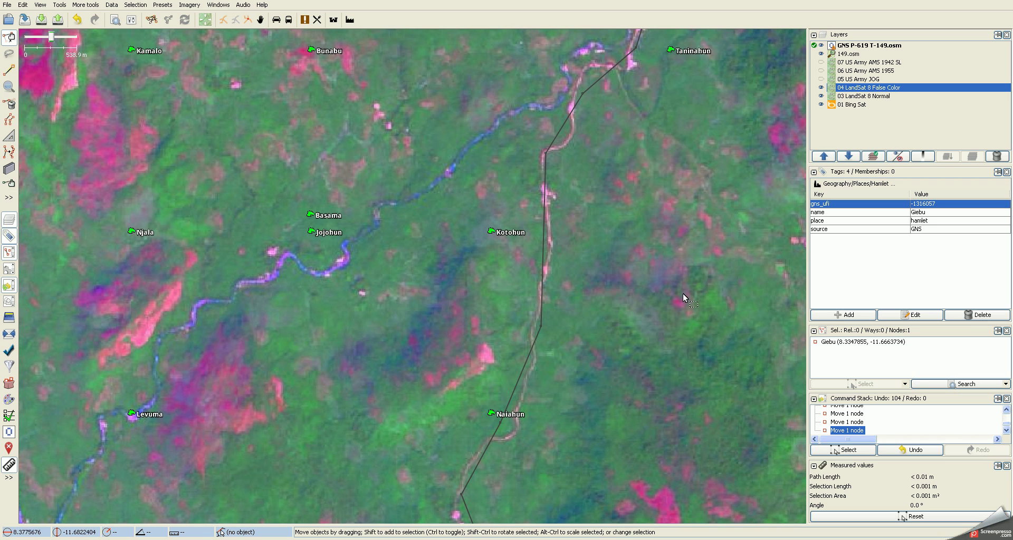
left_click_drag(682, 293, 566, 326)
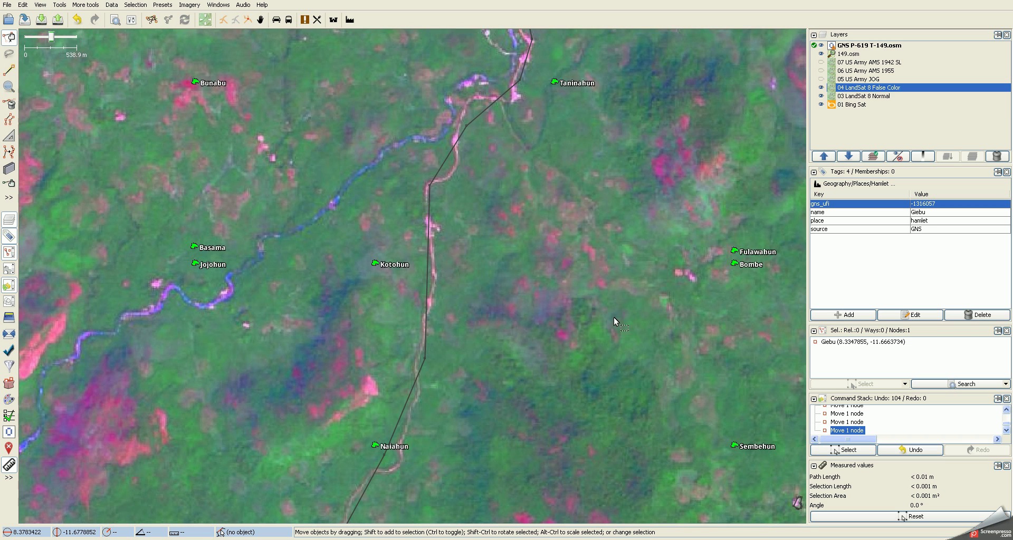
Hide both LandSat 8 layers to check the Bing Sat imagery near Kotohun and Bombe, then show both again.
left_click(823, 88)
left_click(821, 96)
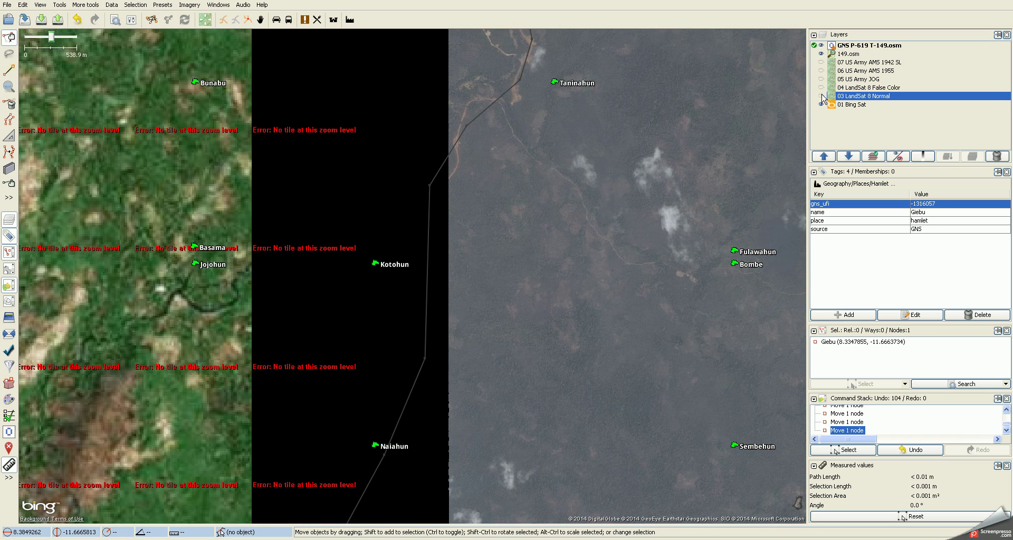
left_click(821, 96)
left_click(821, 87)
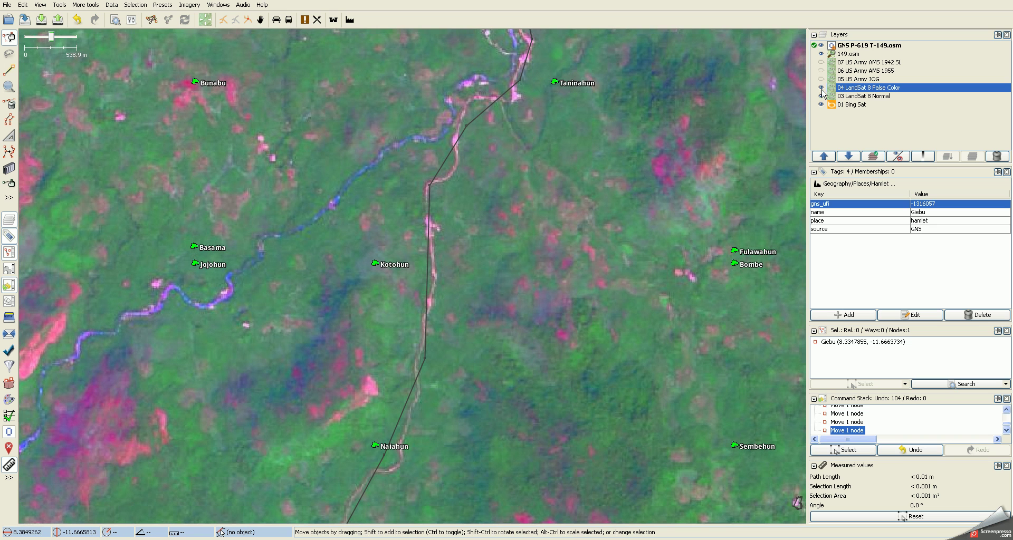
Show the US Army JOG map layer and examine the Kpasama and Taninahun villages against the GNS hamlet nodes.
left_click_drag(277, 173, 478, 296)
left_click_drag(544, 261, 487, 258)
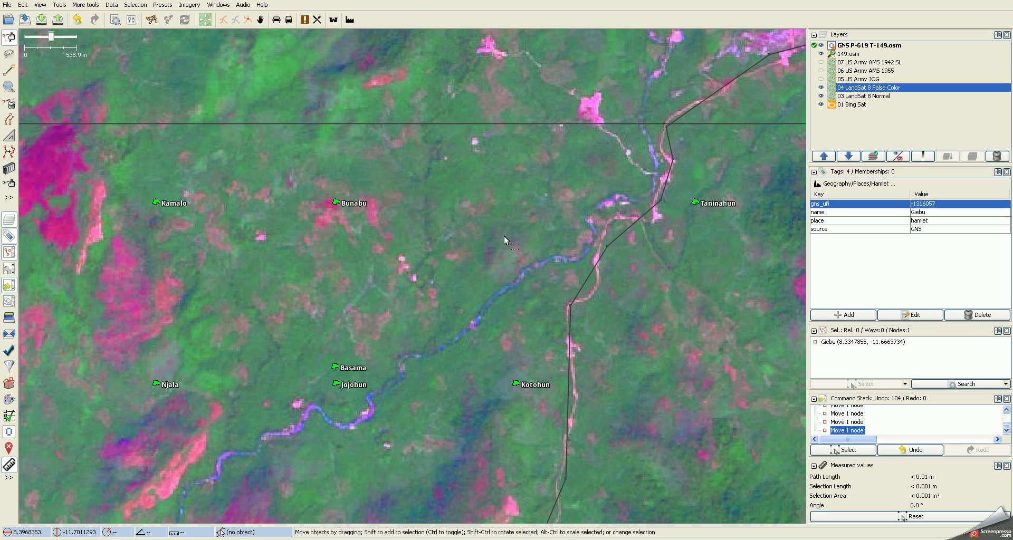
left_click_drag(481, 244, 540, 213)
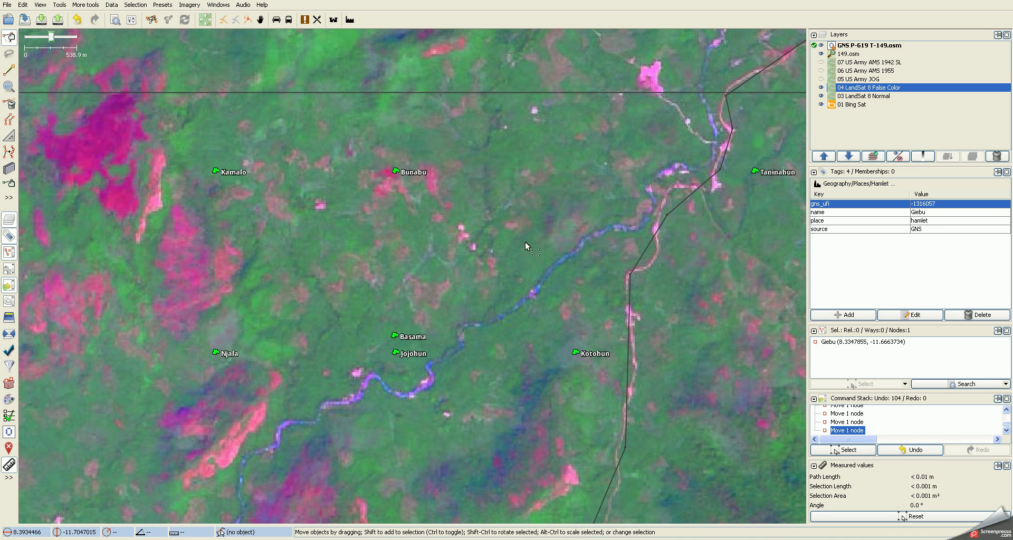
left_click(820, 79)
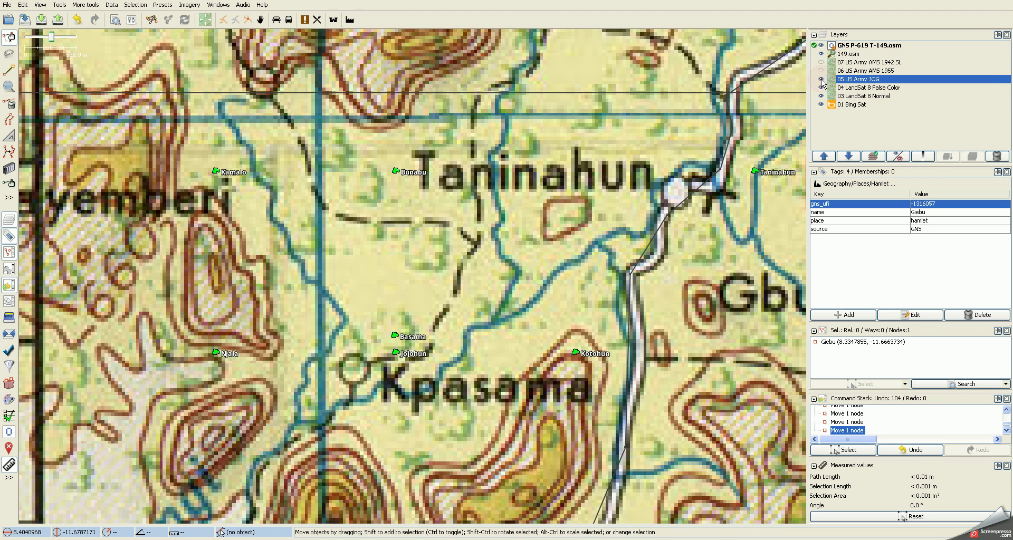
left_click_drag(565, 215, 453, 190)
left_click_drag(372, 295, 457, 231)
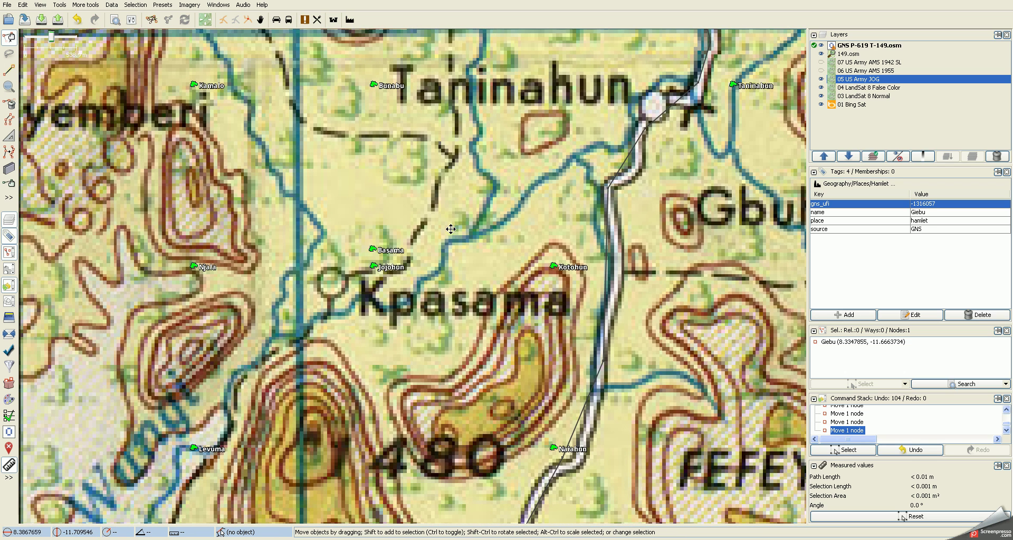
left_click_drag(353, 260, 319, 274)
left_click_drag(339, 192, 300, 225)
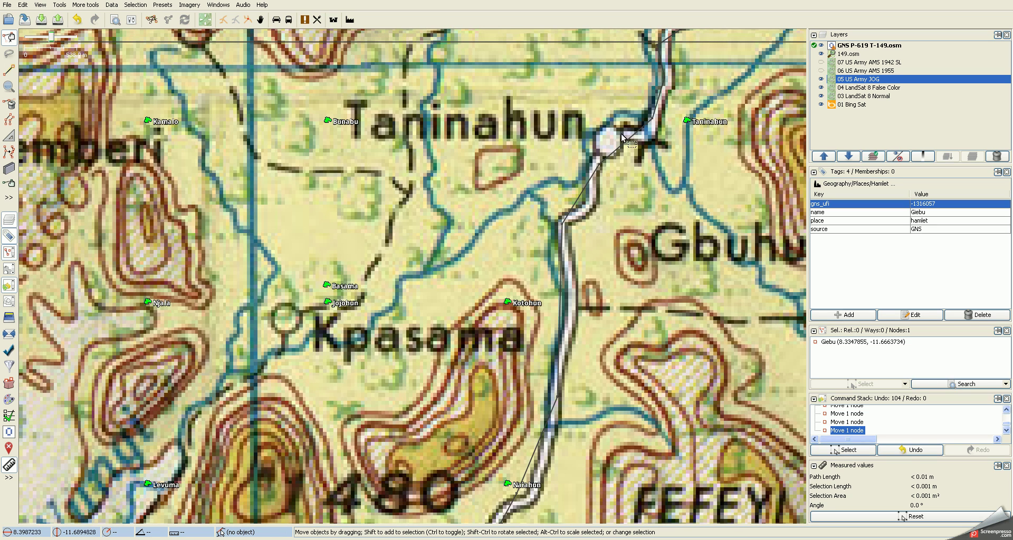
Examine Bompe on the US Army JOG map against the nearby Bombe and Fulawahun nodes.
left_click_drag(660, 215, 505, 178)
left_click_drag(650, 245, 525, 232)
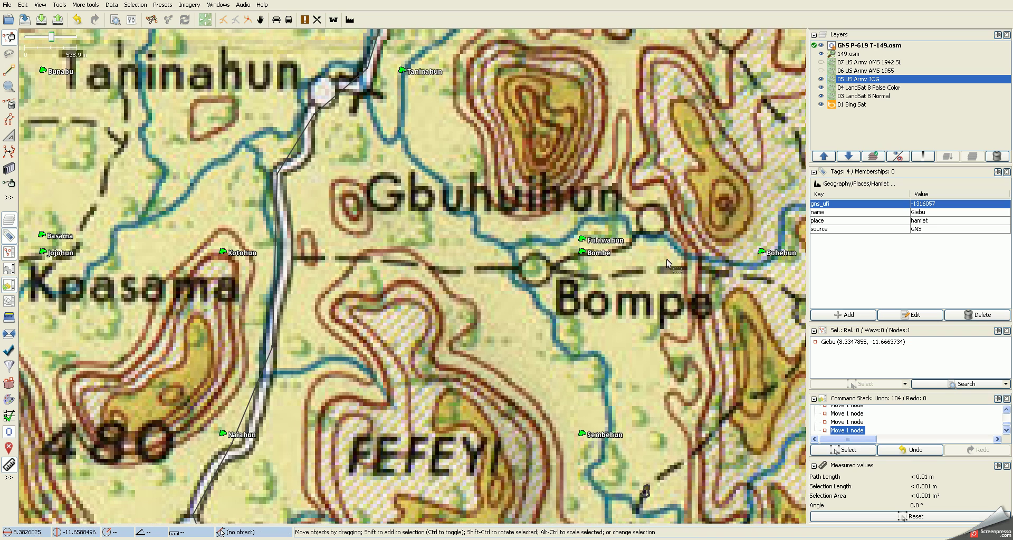
left_click_drag(647, 293, 575, 302)
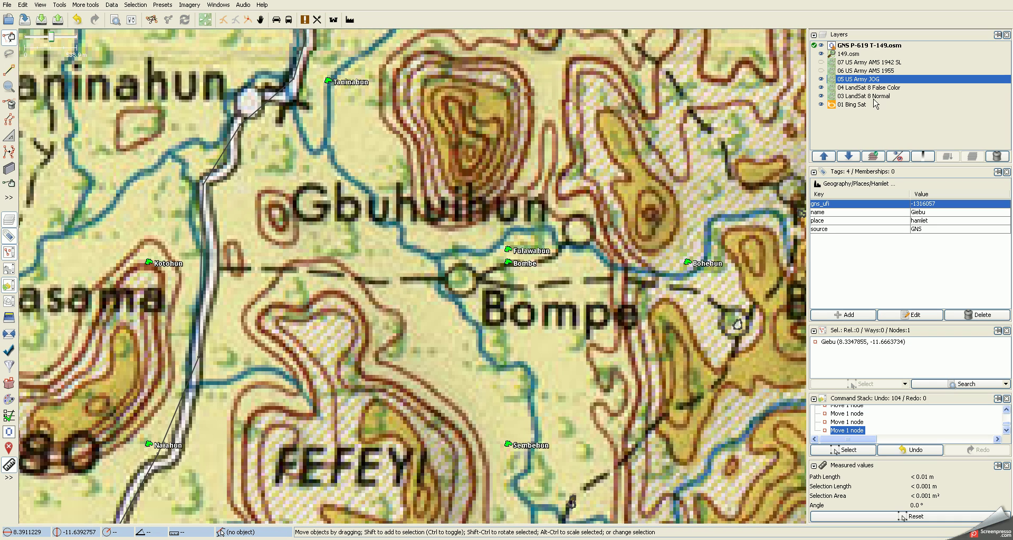
Lower the US Army JOG layer's opacity so the false-color imagery shows through, and compare both around Bompe and Kpasama.
left_click(923, 157)
left_click_drag(920, 170, 915, 266)
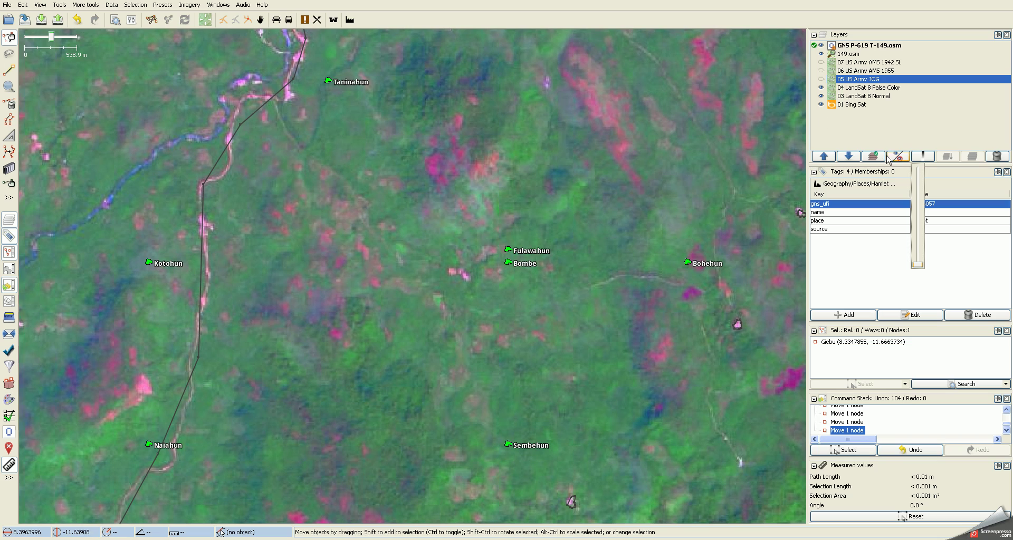
left_click_drag(918, 267, 915, 242)
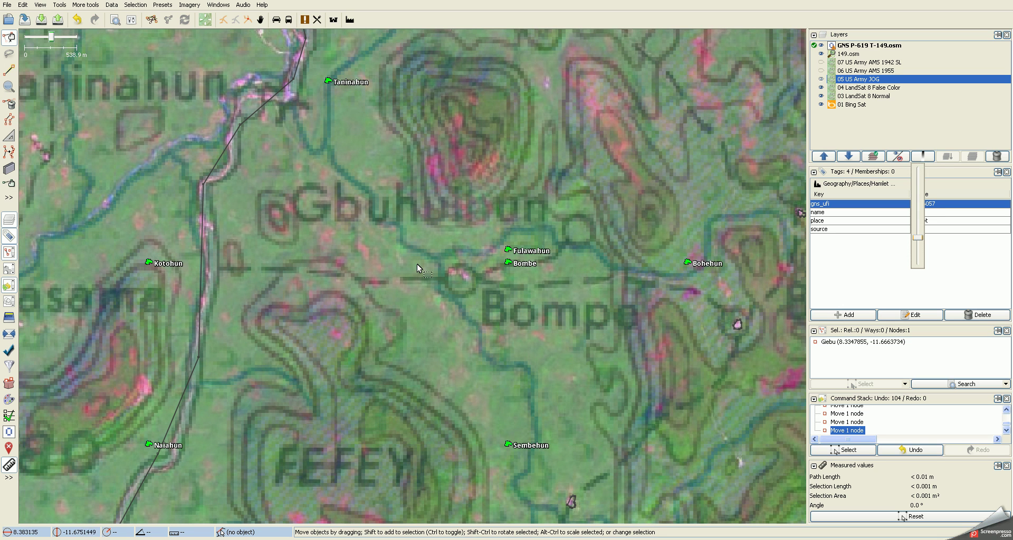
left_click_drag(390, 224, 545, 265)
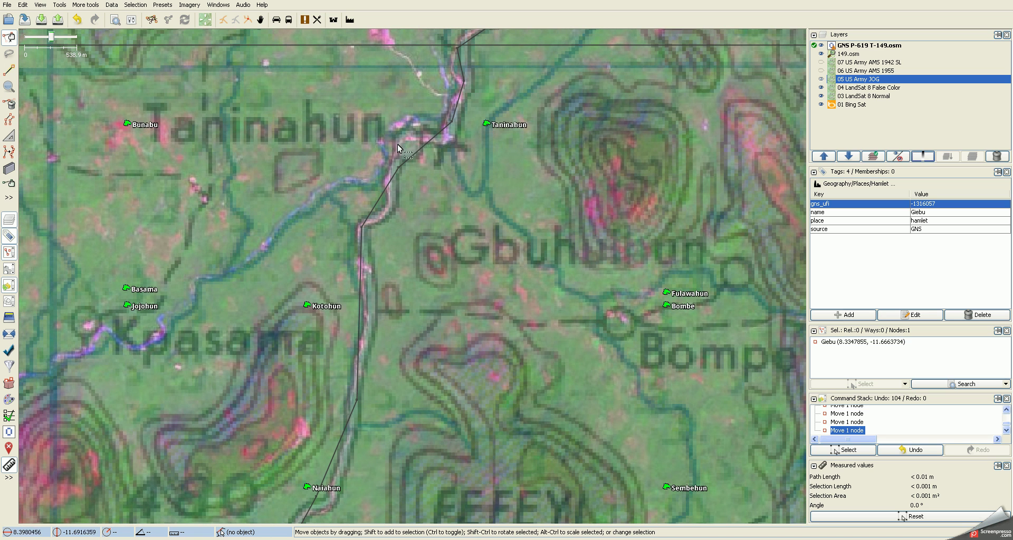
left_click_drag(314, 280, 582, 224)
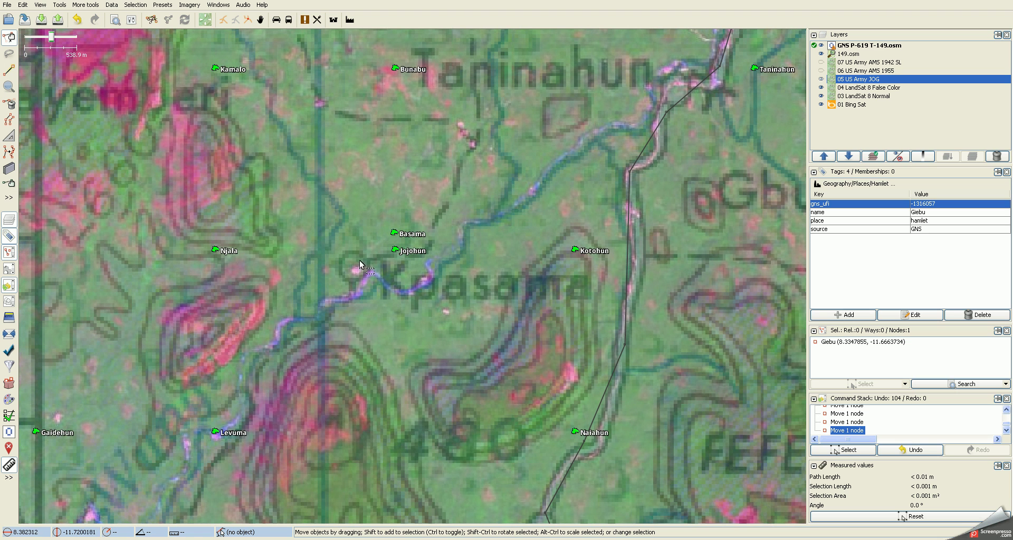
Compare the US Army JOG map with the false-color imagery around Mayemberi, fading the map out completely and restoring it to full opacity.
left_click_drag(376, 178, 460, 277)
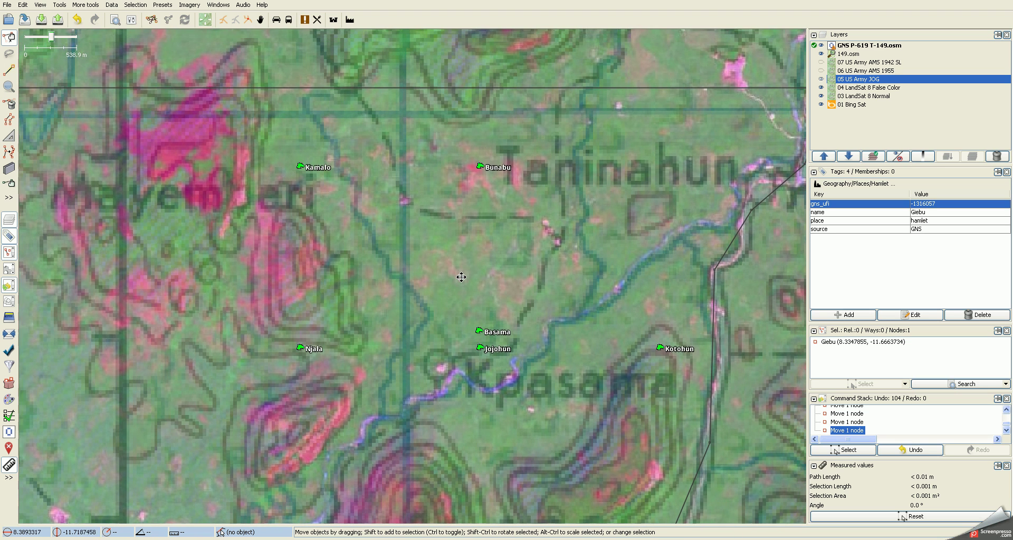
left_click_drag(273, 257, 443, 245)
left_click_drag(160, 270, 265, 277)
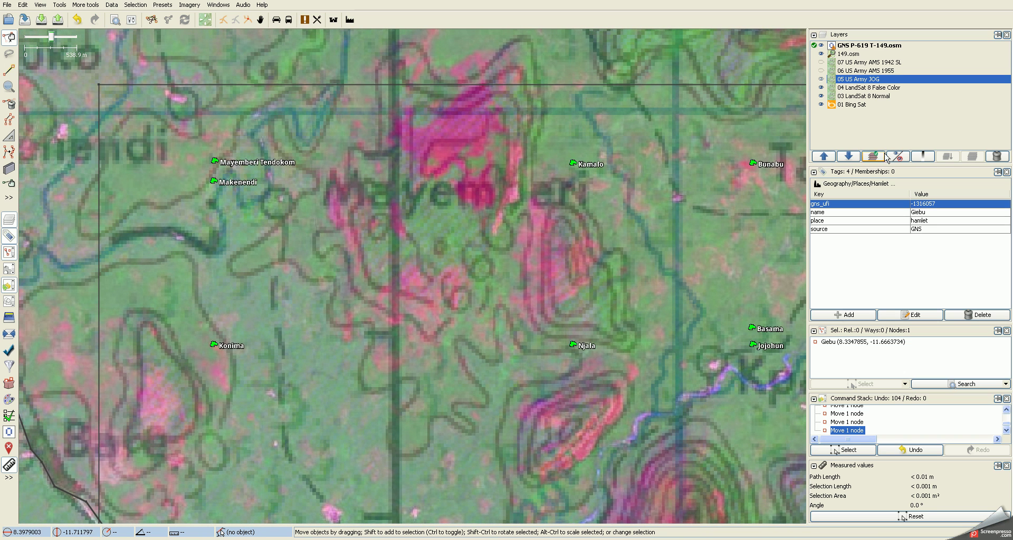
left_click(922, 156)
left_click_drag(918, 241, 920, 270)
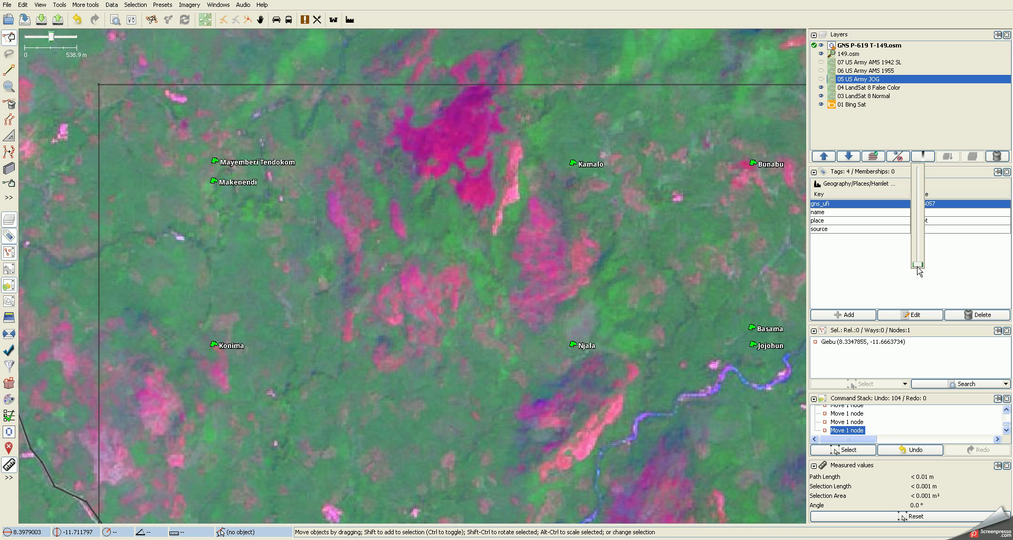
left_click_drag(919, 271, 920, 161)
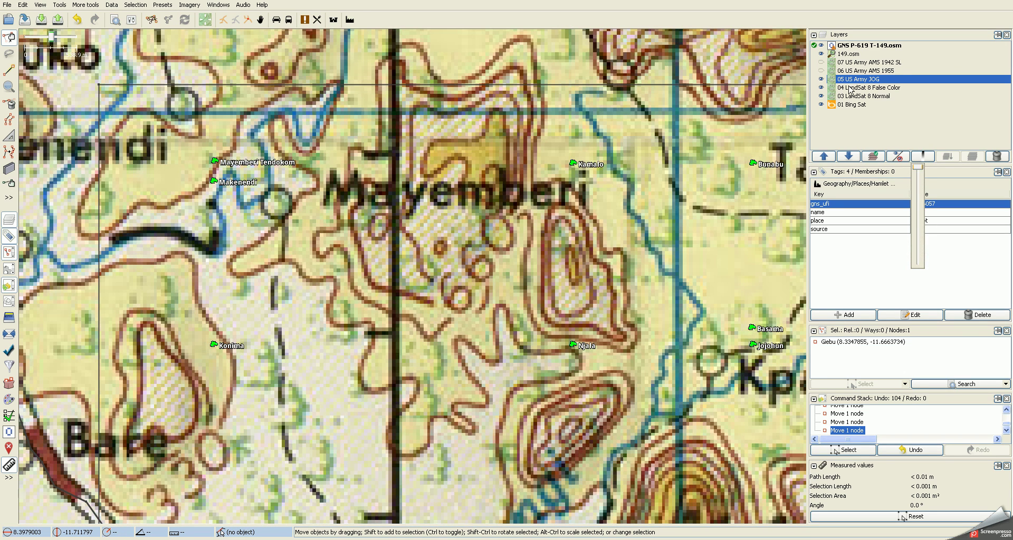
Replace the US Army JOG layer with US Army AMS 1955 and examine the map from Mayemberi-Tendokom across to Kotohun and Bombe.
left_click(821, 79)
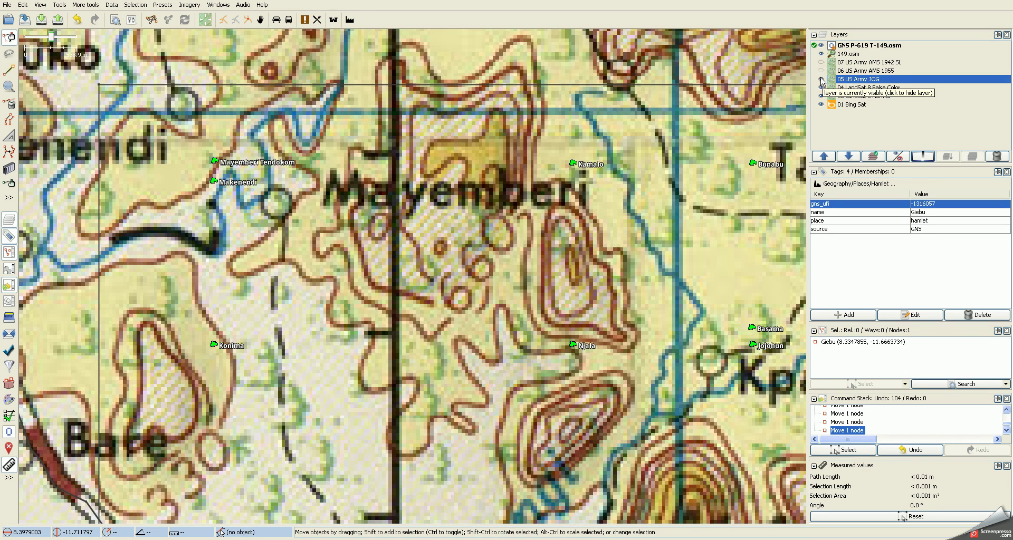
left_click(820, 78)
left_click(820, 70)
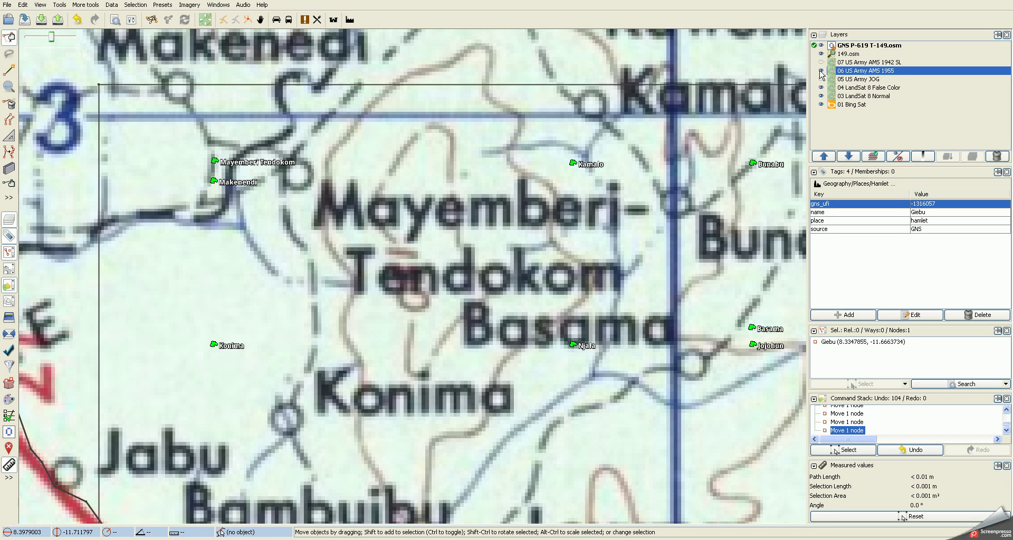
left_click_drag(530, 286, 405, 276)
left_click_drag(614, 278, 395, 294)
left_click_drag(721, 322, 499, 235)
left_click_drag(711, 322, 633, 331)
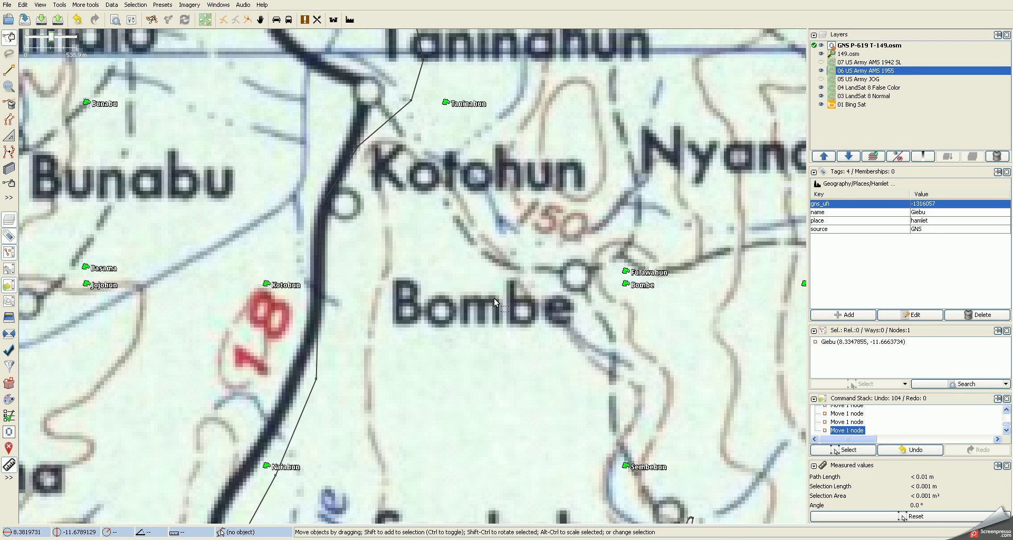
Lower the US Army AMS 1955 layer's opacity so the false-color imagery shows through the map.
left_click(923, 156)
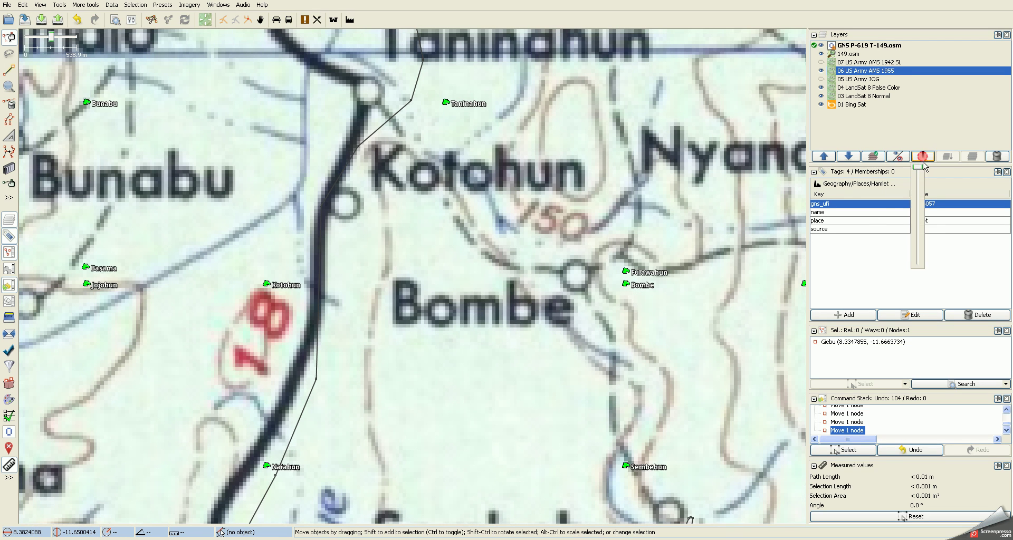
left_click(924, 234)
mouse_move(922, 229)
left_mouse_down()
mouse_move(920, 254)
mouse_move(917, 231)
left_mouse_up()
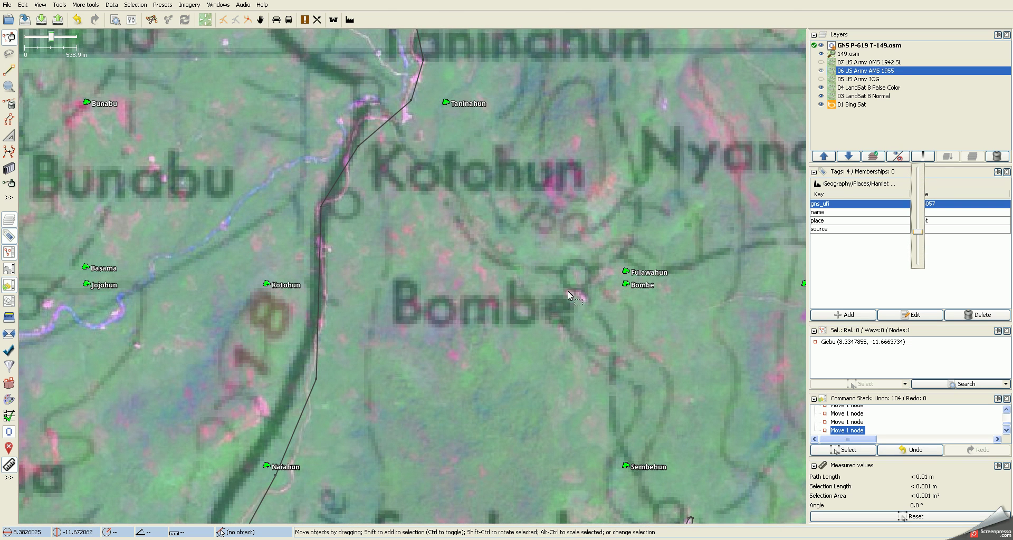
Examine Kotohun, Bunabu, Kamalo and Basama on the translucent 1955 map against the GNS nodes and the clearings in the imagery.
left_click_drag(433, 259, 566, 303)
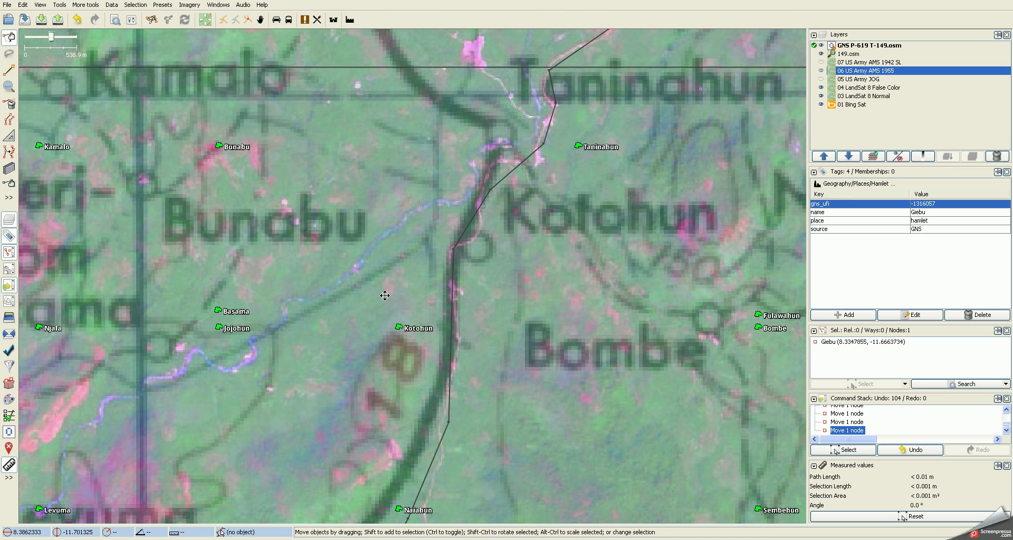
left_click_drag(386, 295, 572, 296)
left_click_drag(367, 205, 436, 231)
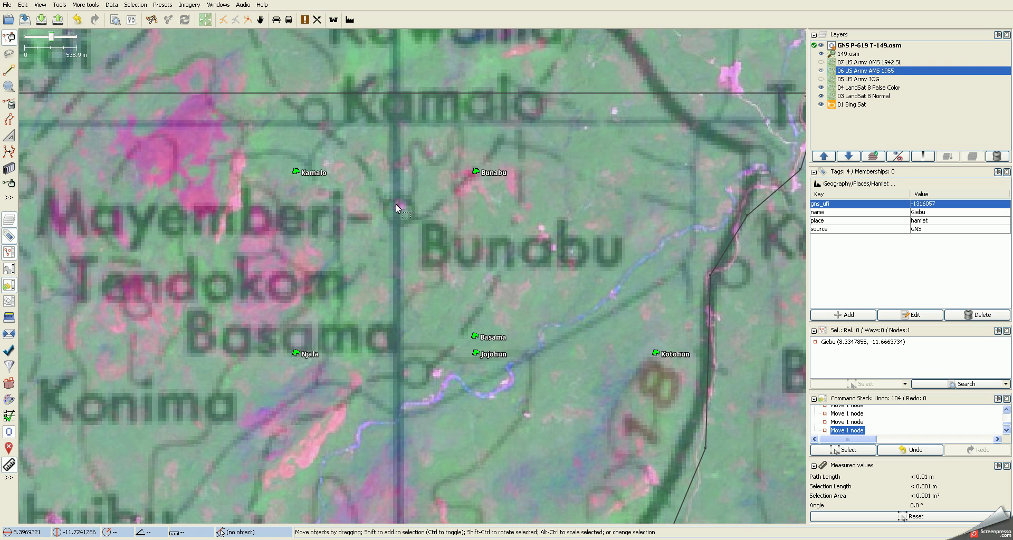
left_click_drag(417, 306, 440, 198)
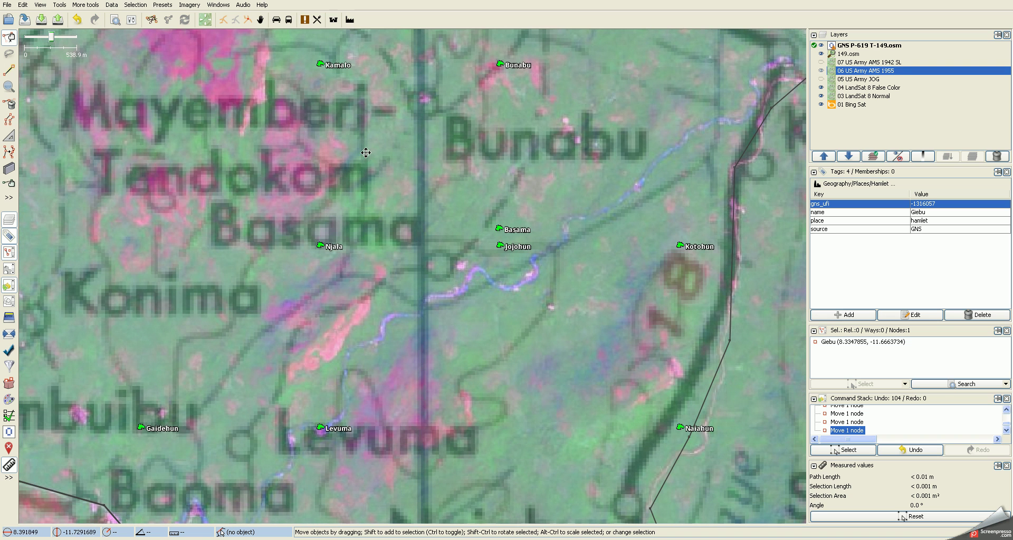
left_click_drag(365, 154, 450, 196)
left_click_drag(321, 238, 412, 274)
left_click_drag(208, 228, 158, 224)
left_click_drag(449, 276, 318, 266)
left_click_drag(625, 246, 557, 279)
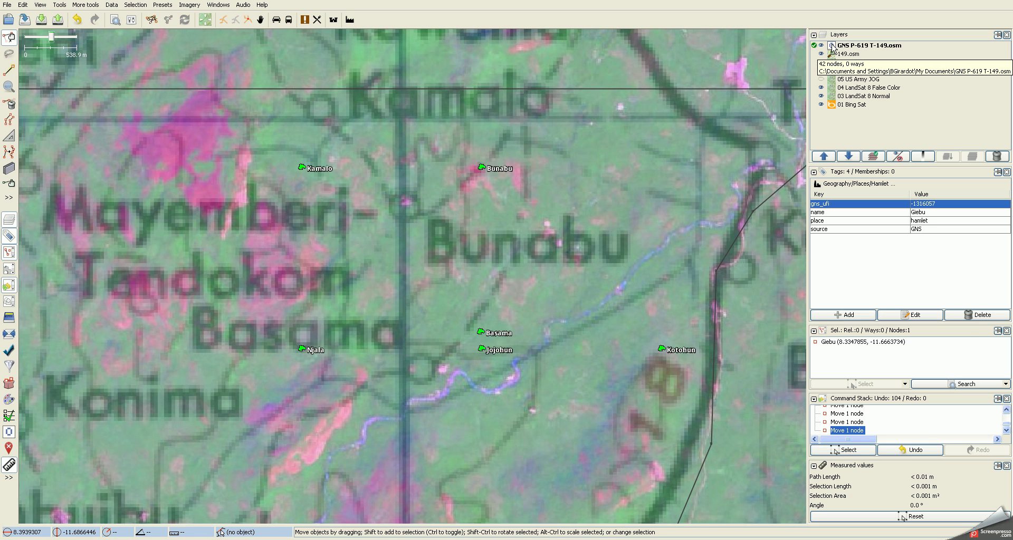
Hide the US Army AMS 1955 layer and examine the false-color imagery around Bunabu, Basama, Jojohun and Kotohun.
left_click(820, 71)
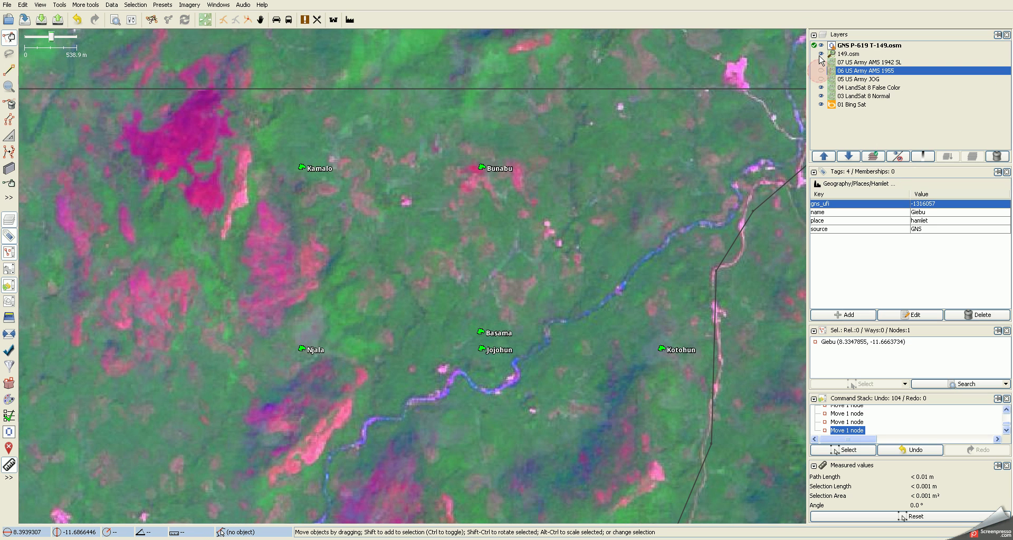
left_click_drag(636, 184, 635, 183)
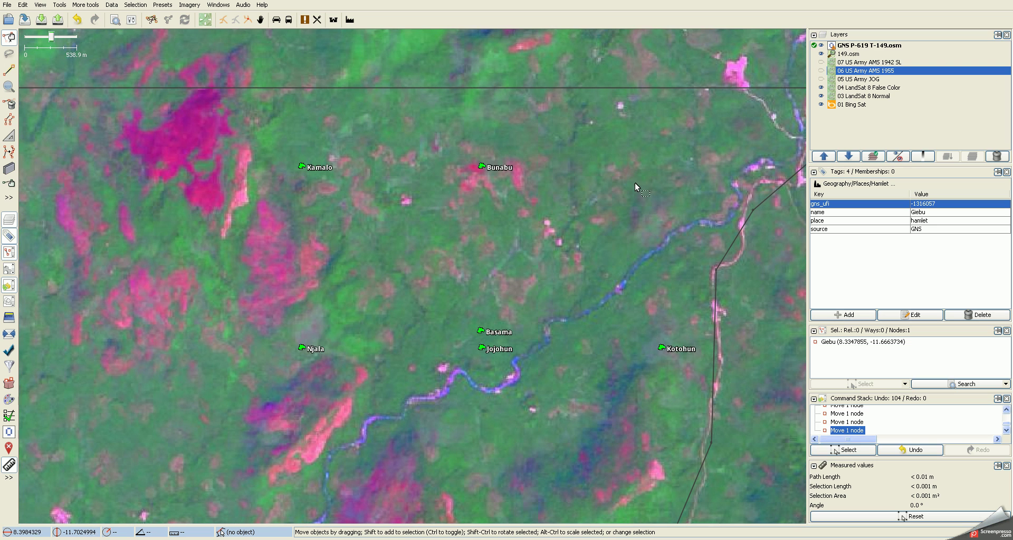
left_click_drag(463, 265, 454, 215)
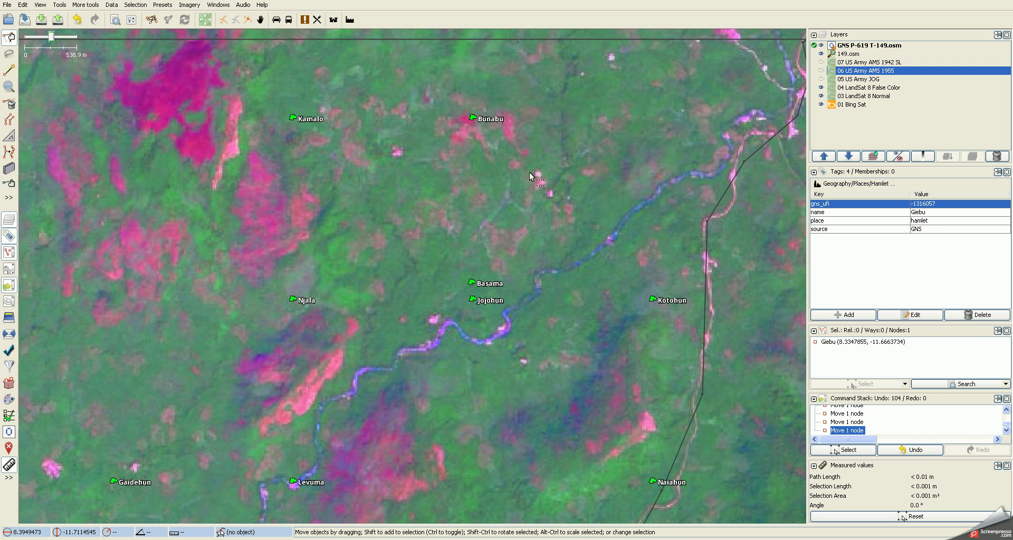
left_click_drag(576, 139, 567, 190)
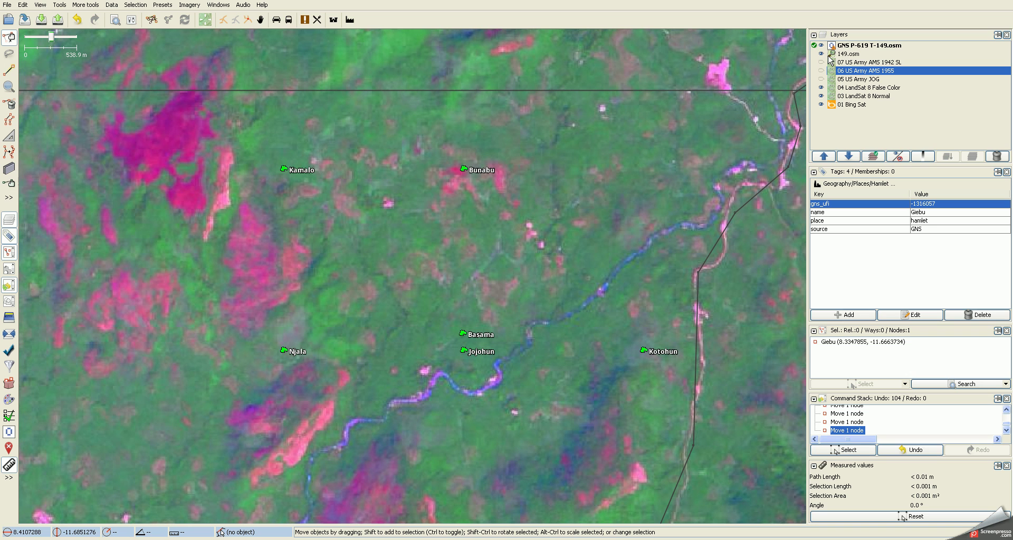
left_click_drag(626, 181, 613, 193)
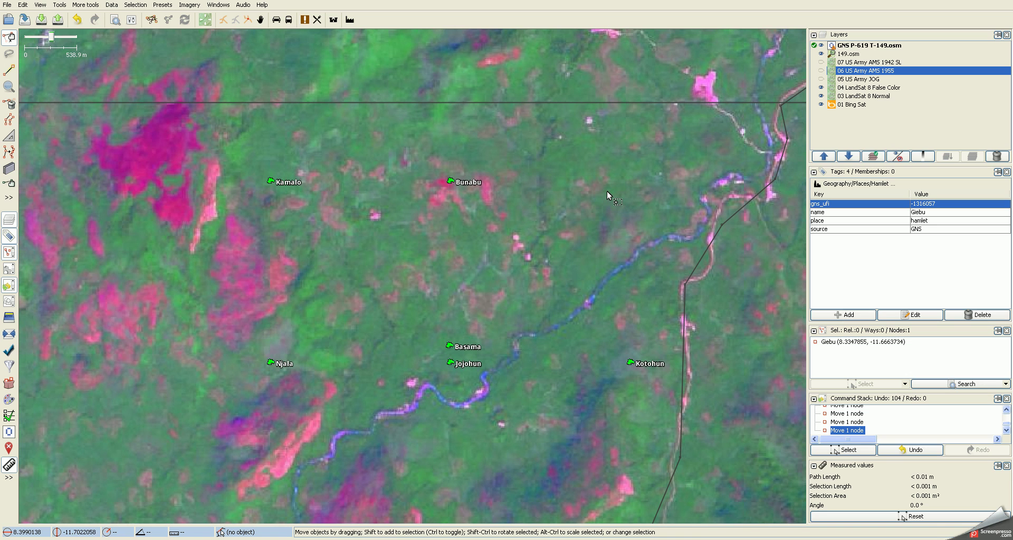
Show the US Army AMS 1942 SL map layer over the satellite imagery.
key("ctrl+alt+a")
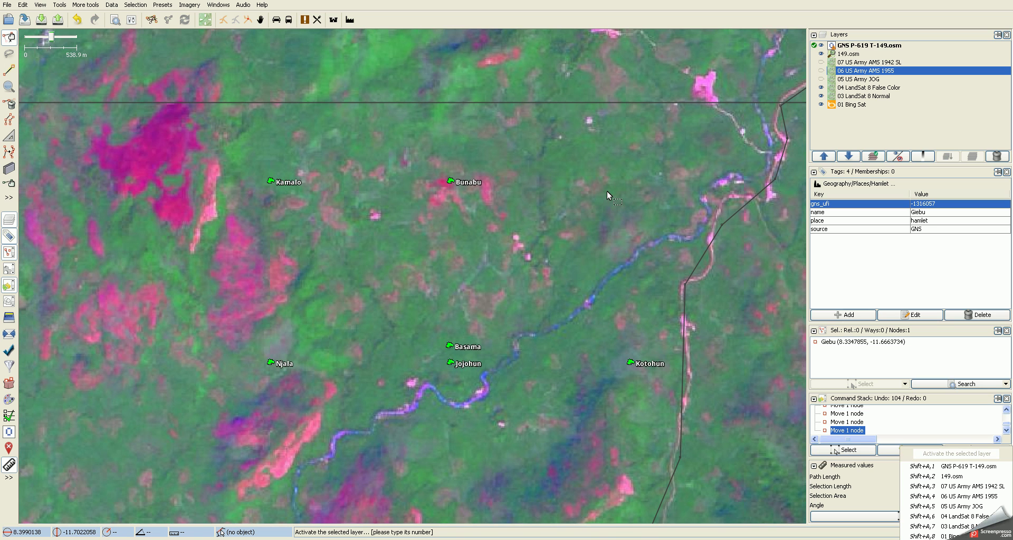
key("Escape")
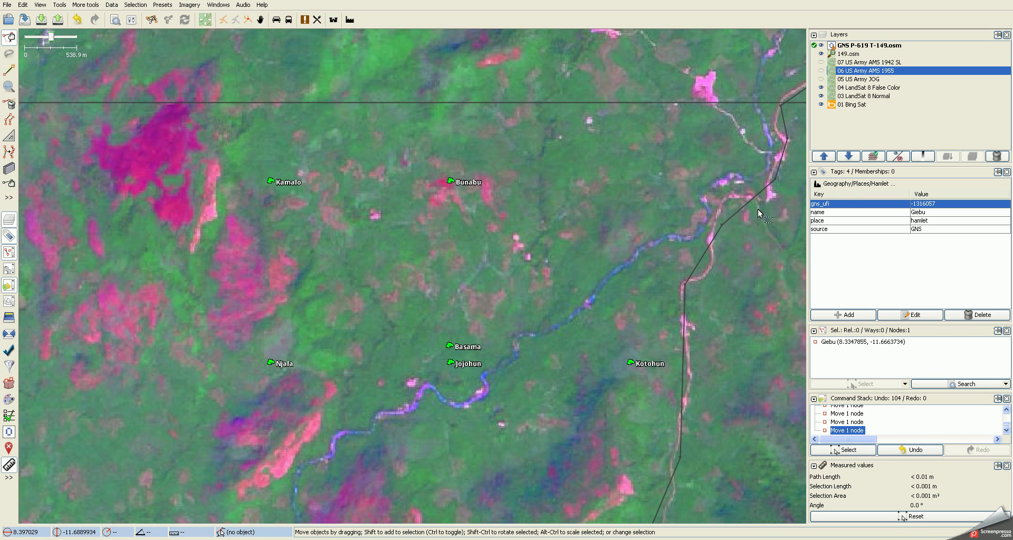
left_click(820, 62)
Make the US Army AMS 1955 and JOG layers active in turn, and return to GNS P-619 T-149.osm as the active layer.
left_click(815, 70)
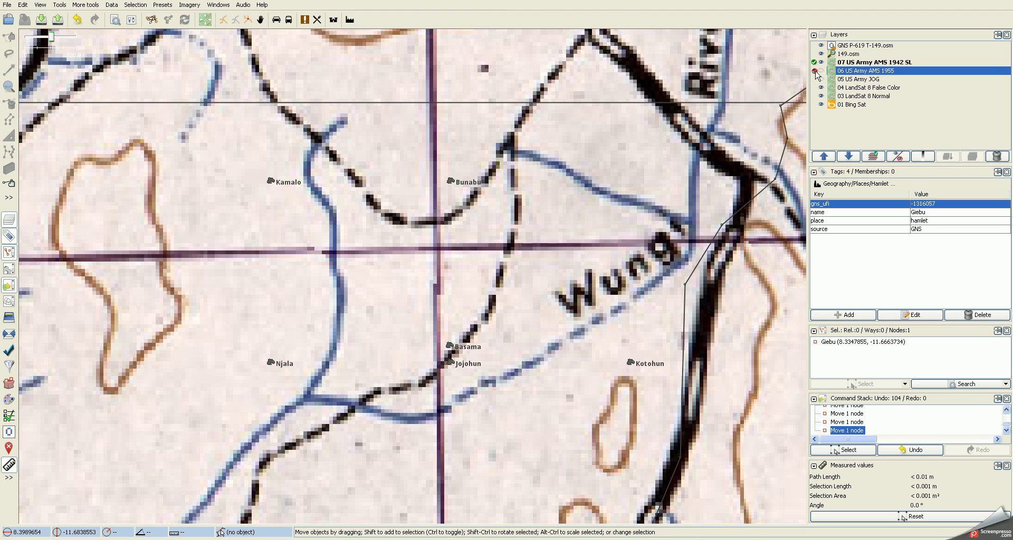
left_click(815, 79)
left_click(815, 45)
left_click(816, 47)
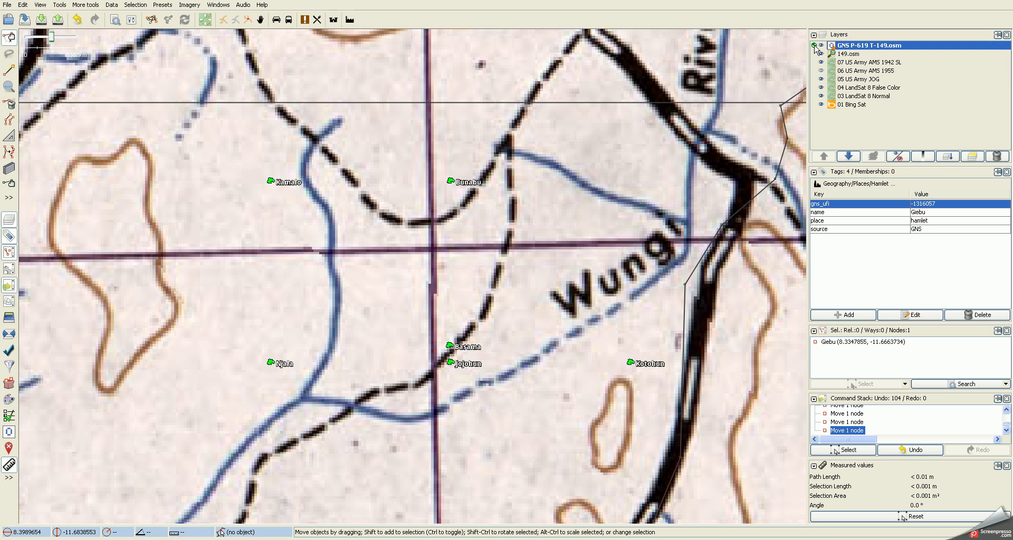
Alternate the active layer between 149.osm and GNS P-619 T-149.osm, and cycle through the army maps to LandSat 8 False Color.
left_click(814, 54)
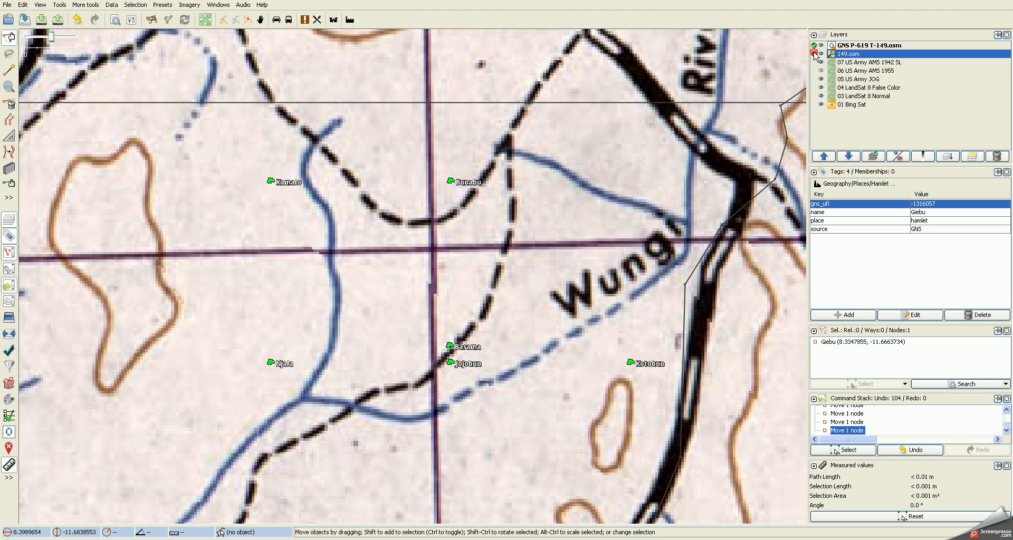
left_click(814, 45)
left_click(813, 54)
left_click(815, 47)
left_click(815, 63)
left_click(816, 71)
left_click(815, 79)
left_click(815, 89)
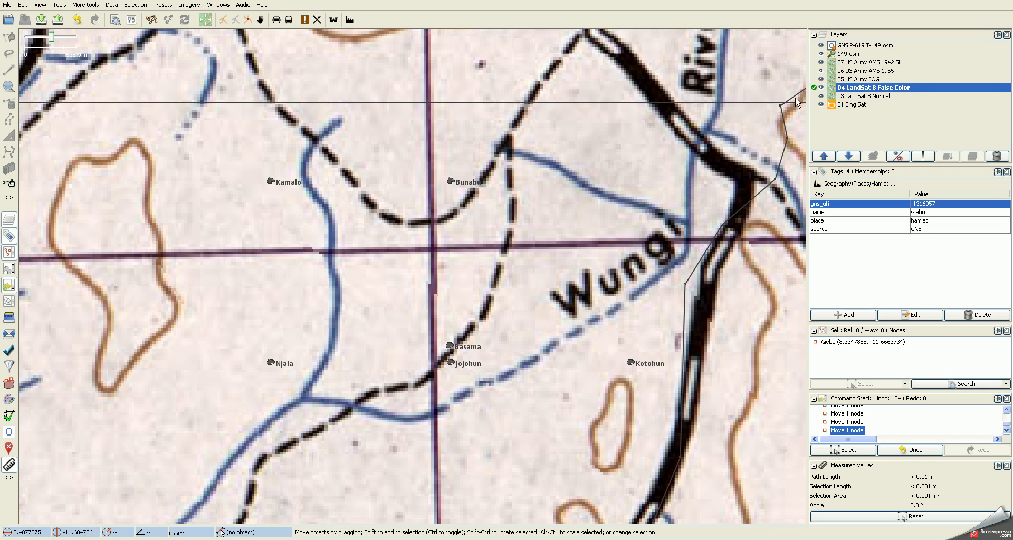
Activate the GNS P-619 T-149.osm layer by its layer number 1, followed by 149.osm as number 2.
key("alt+shift+a")
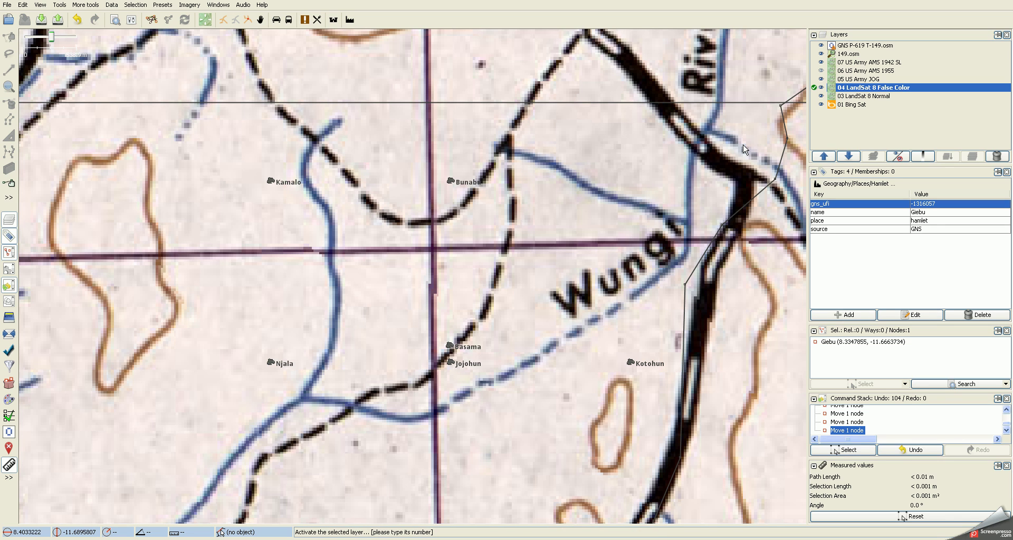
key("1")
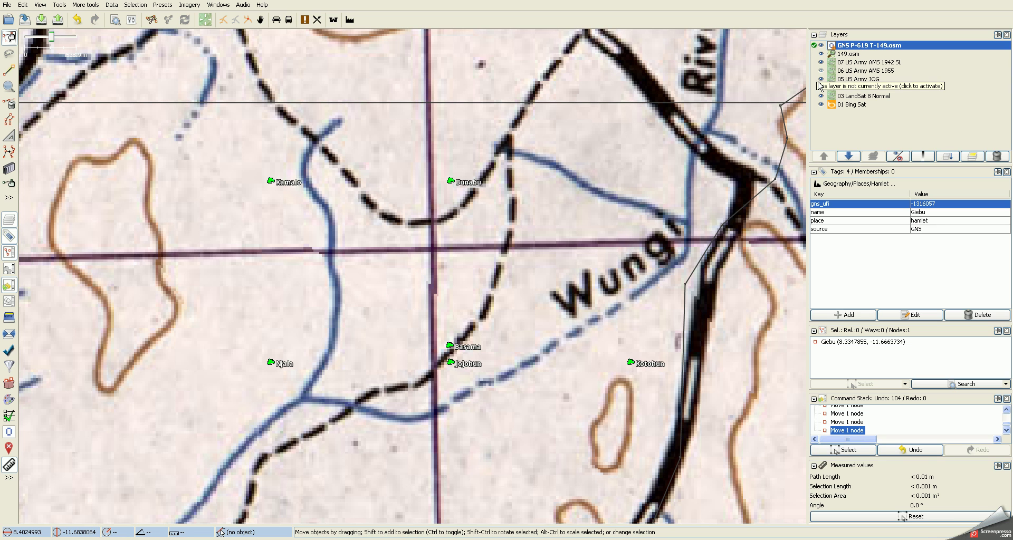
key("2")
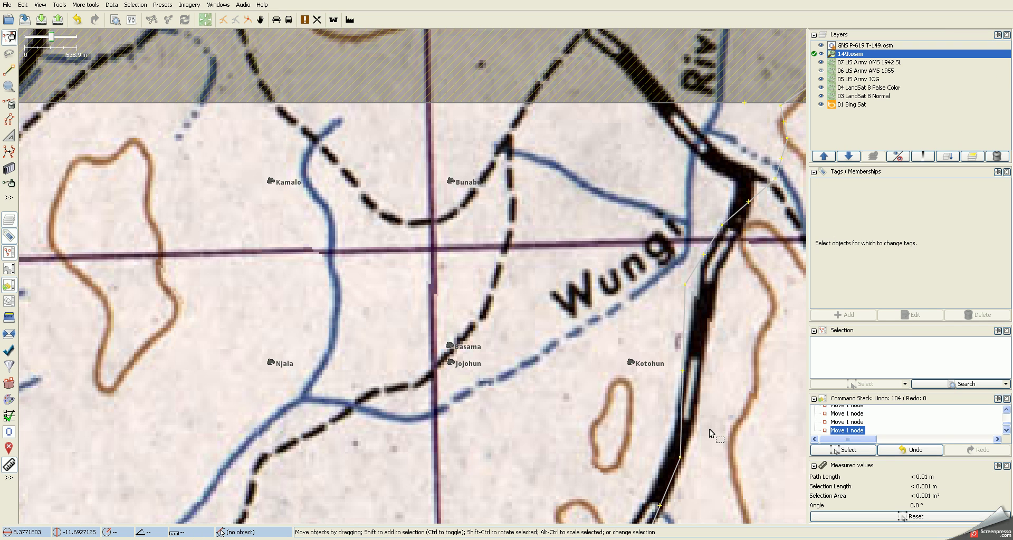
Make the 04 LandSat 8 False Color layer active from the list of numbered layers.
key("ctrl+alt+a")
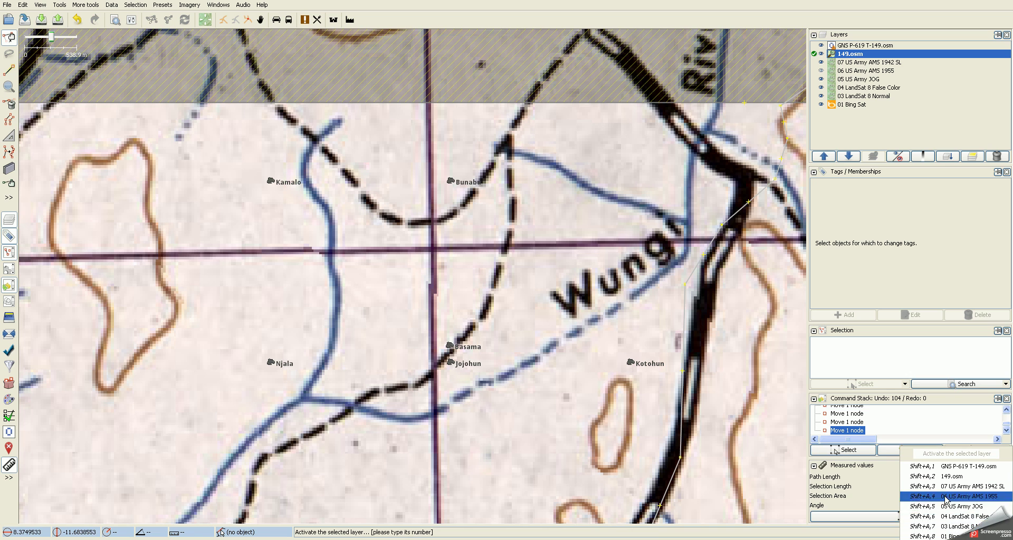
left_click(953, 517)
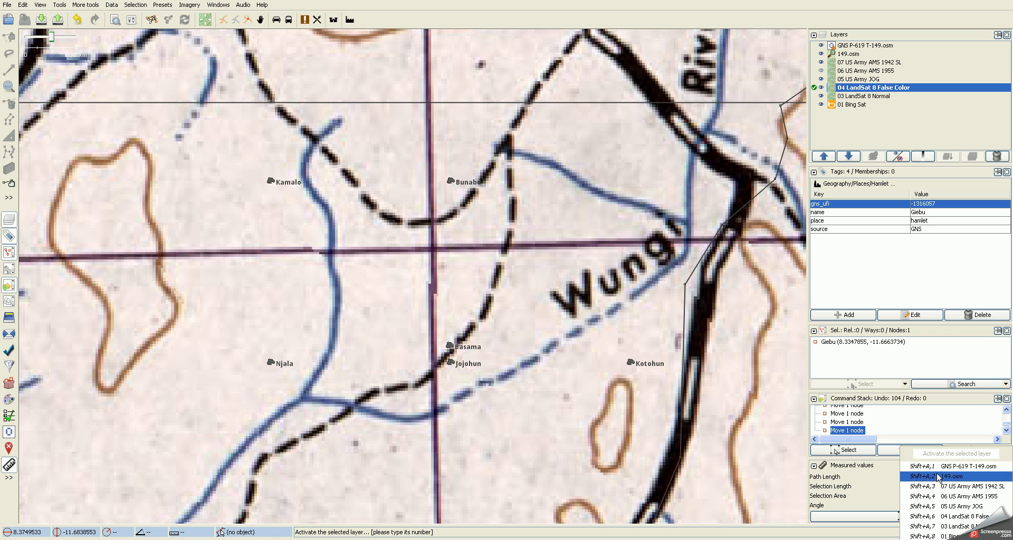
left_click(521, 309)
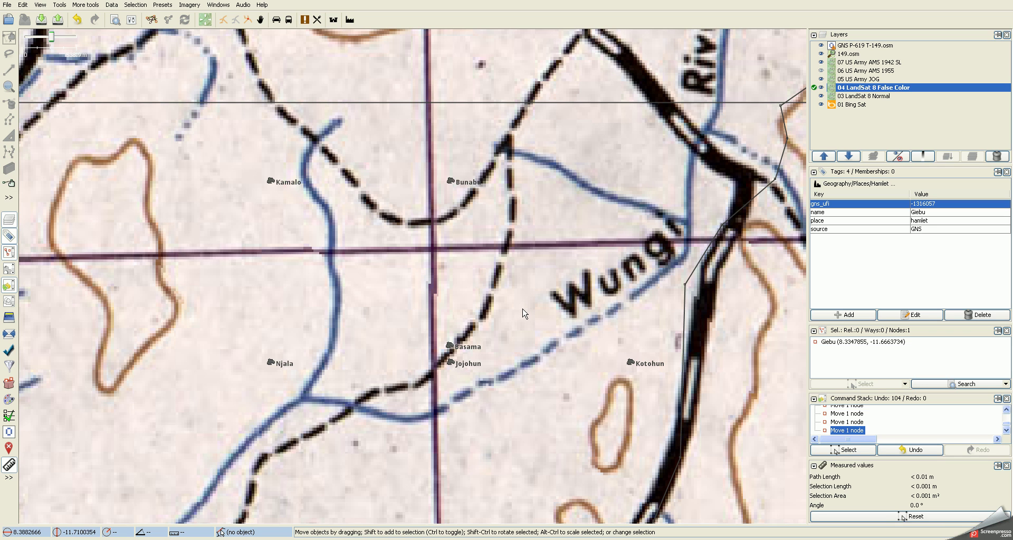
Activate GNS P-619 T-149.osm by its layer number 1, and move on to 149.osm as the active layer.
key("shift+a")
key("1")
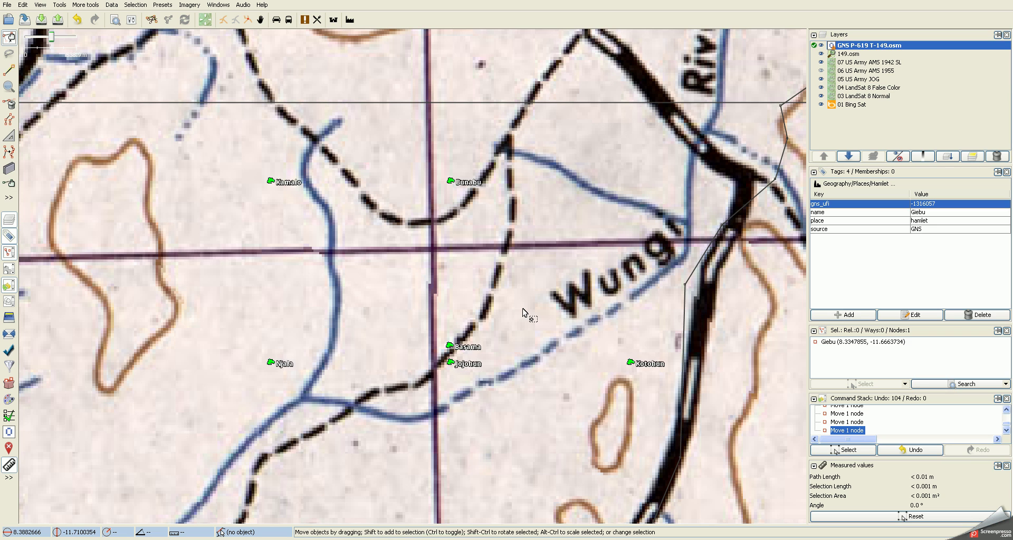
key("alt+Page_Down")
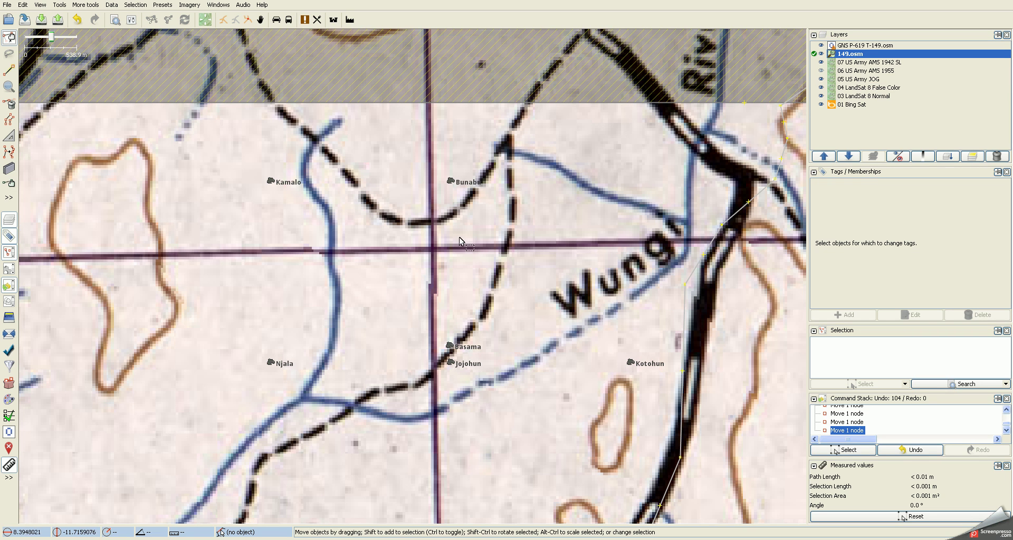
Examine the US Army AMS 1942 SL map around Njala, Basama and Baoma against the GNS hamlet nodes.
left_click_drag(530, 417, 538, 330)
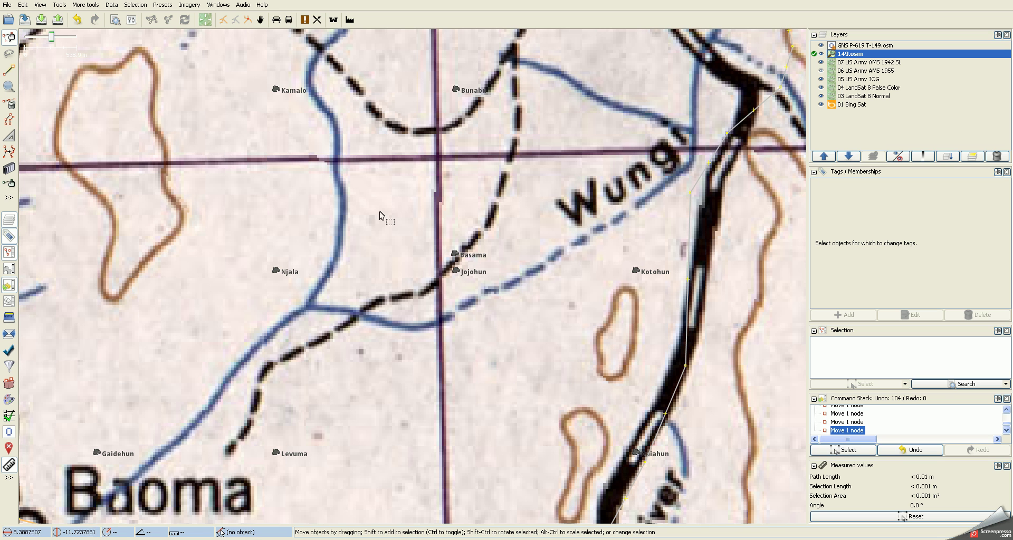
left_click_drag(341, 220, 373, 284)
scroll(371, 242, "down", 1)
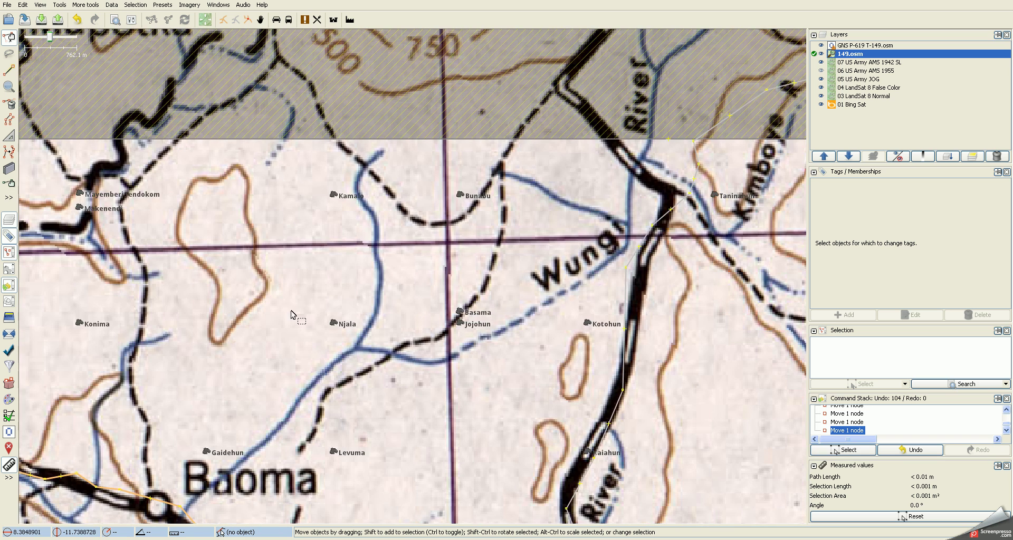
left_click_drag(290, 316, 378, 262)
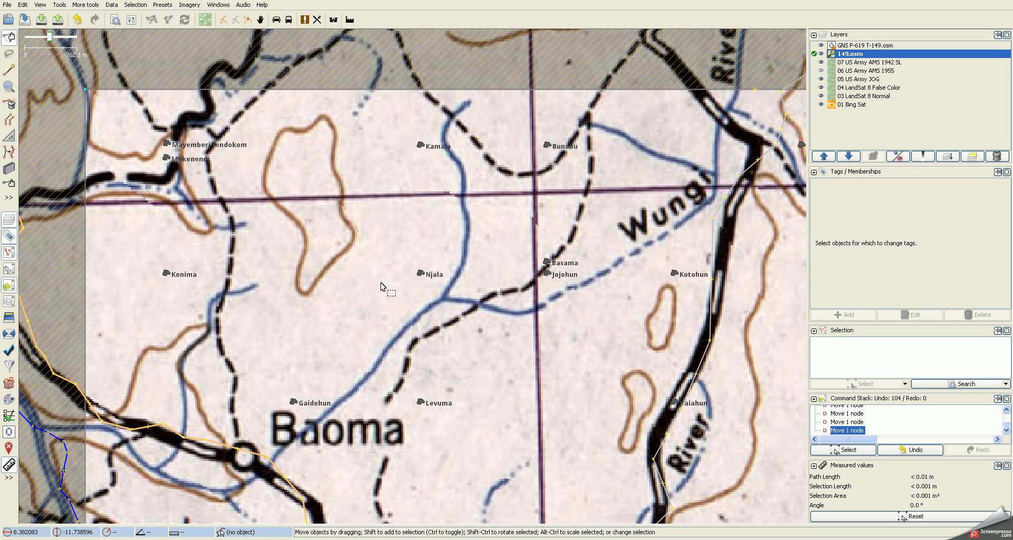